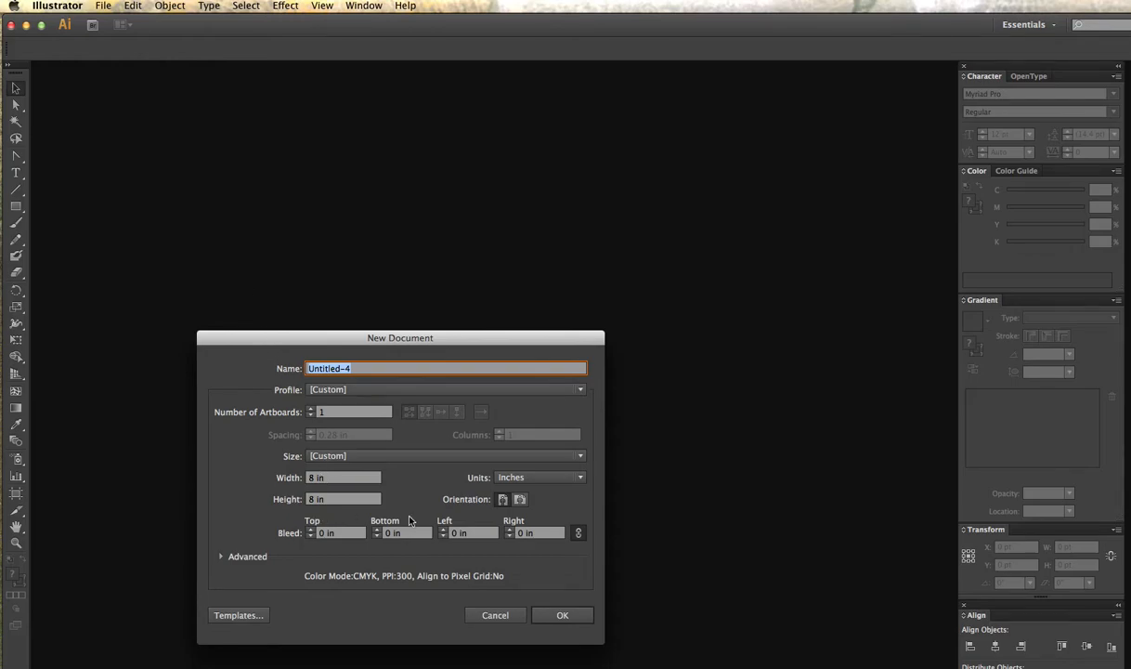
# Create a new 8 × 8 in document with one artboard.
pyautogui.click(562, 616)
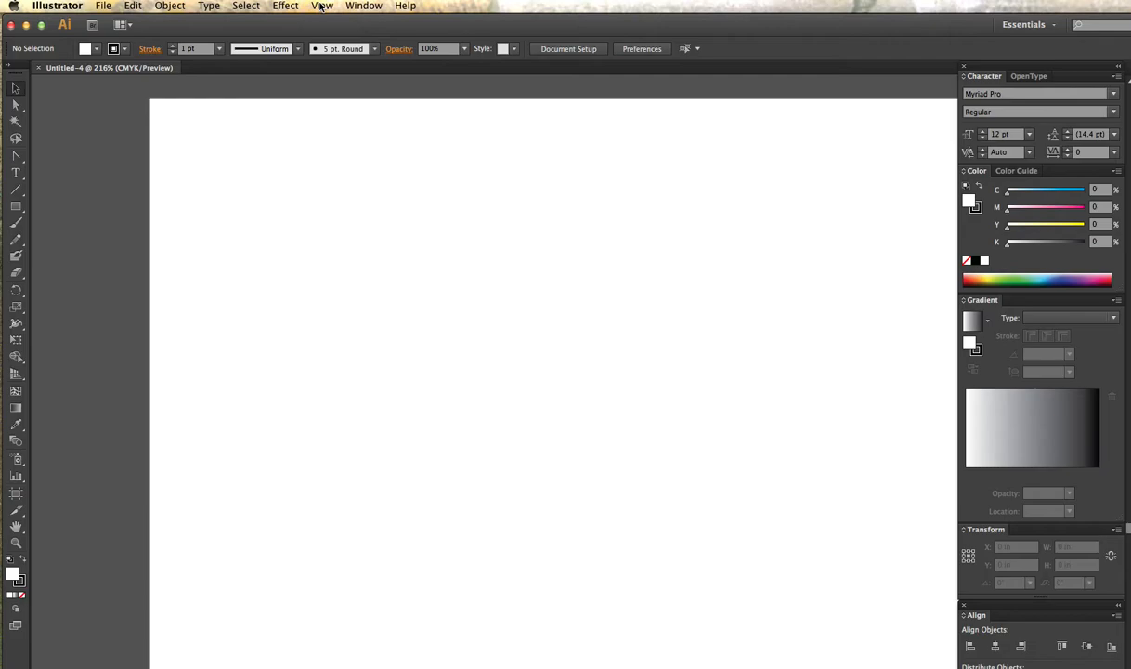
pyautogui.click(321, 6)
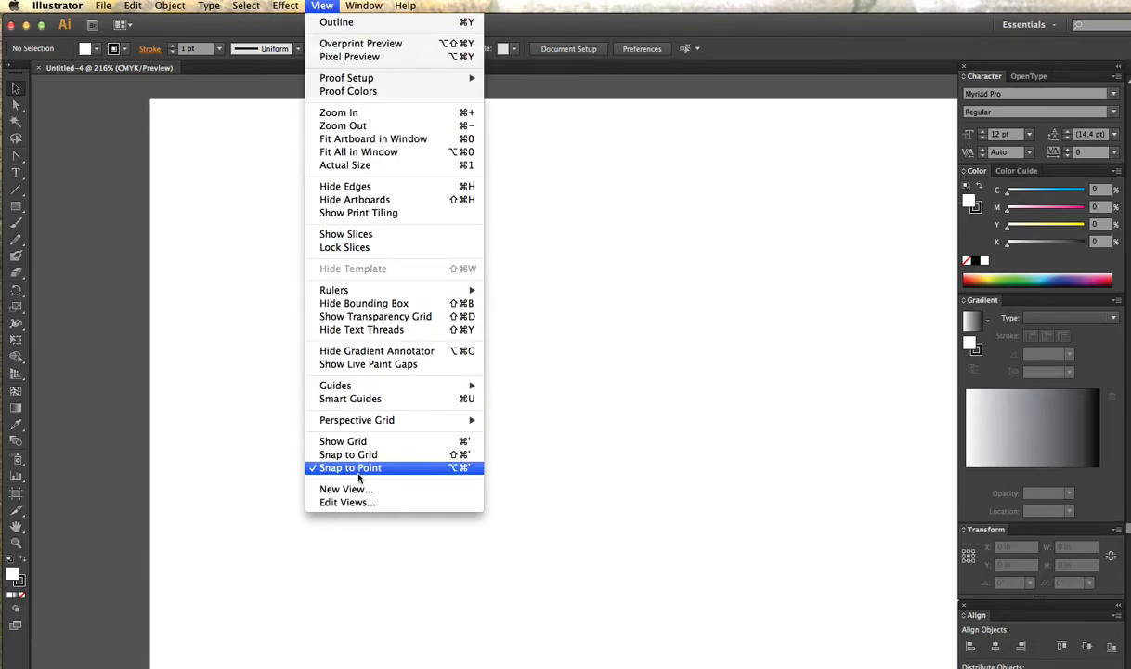
pyautogui.click(219, 193)
pyautogui.click(361, 7)
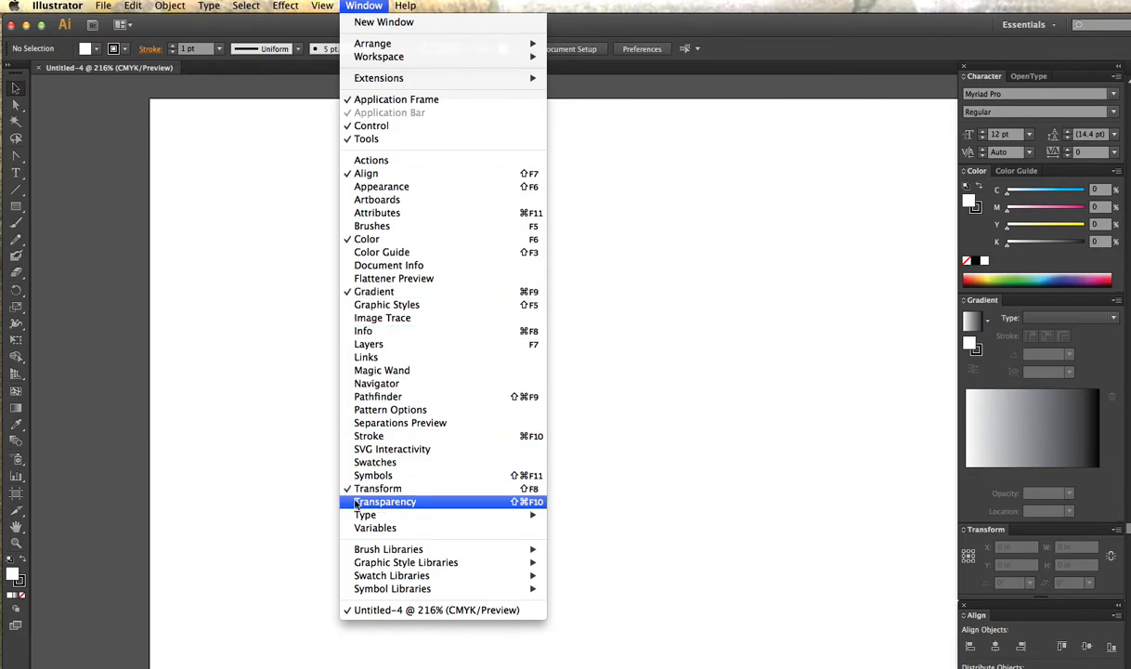
pyautogui.click(262, 372)
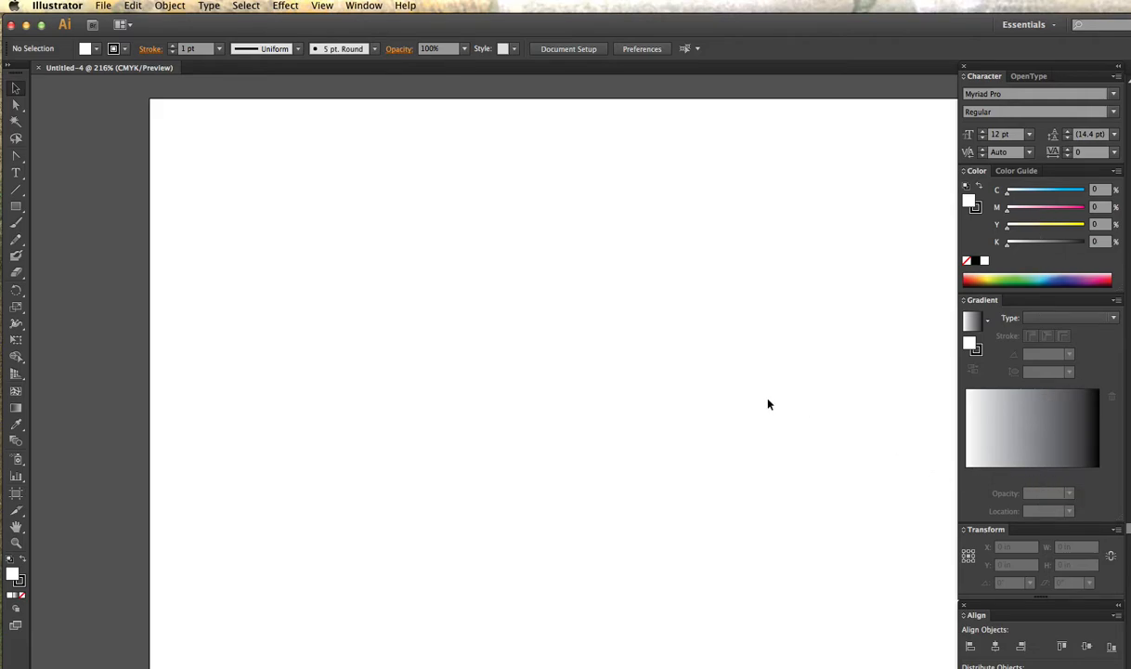
# Add the text SLICED in the upper part of the artboard and scale it up to about 74 pt.
pyautogui.click(16, 174)
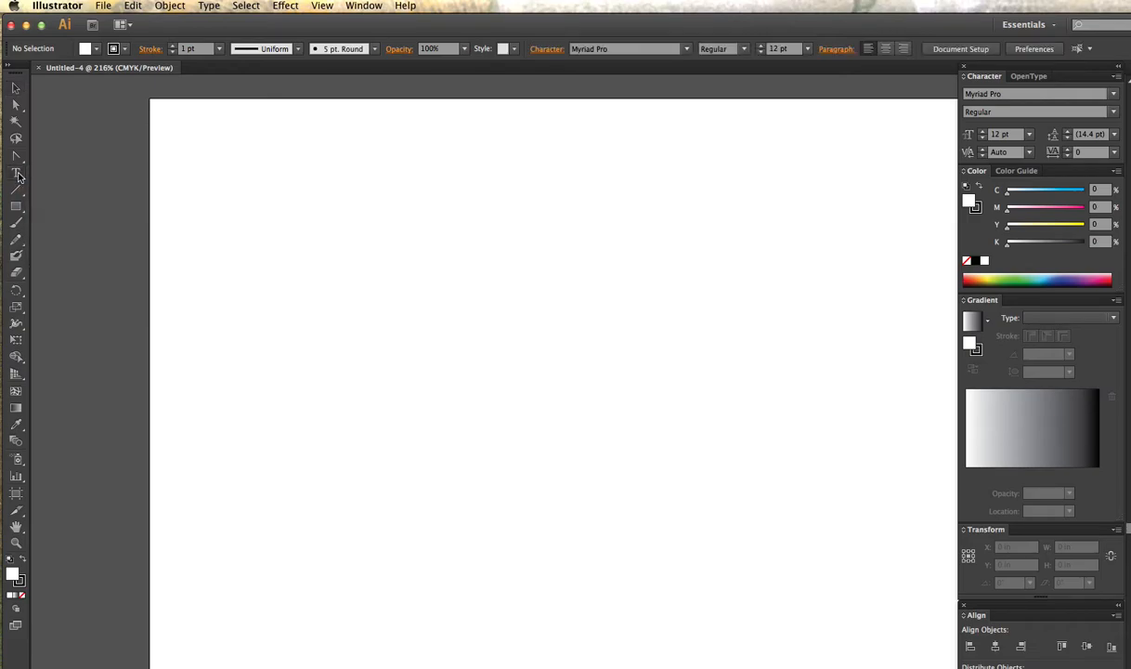
pyautogui.click(403, 299)
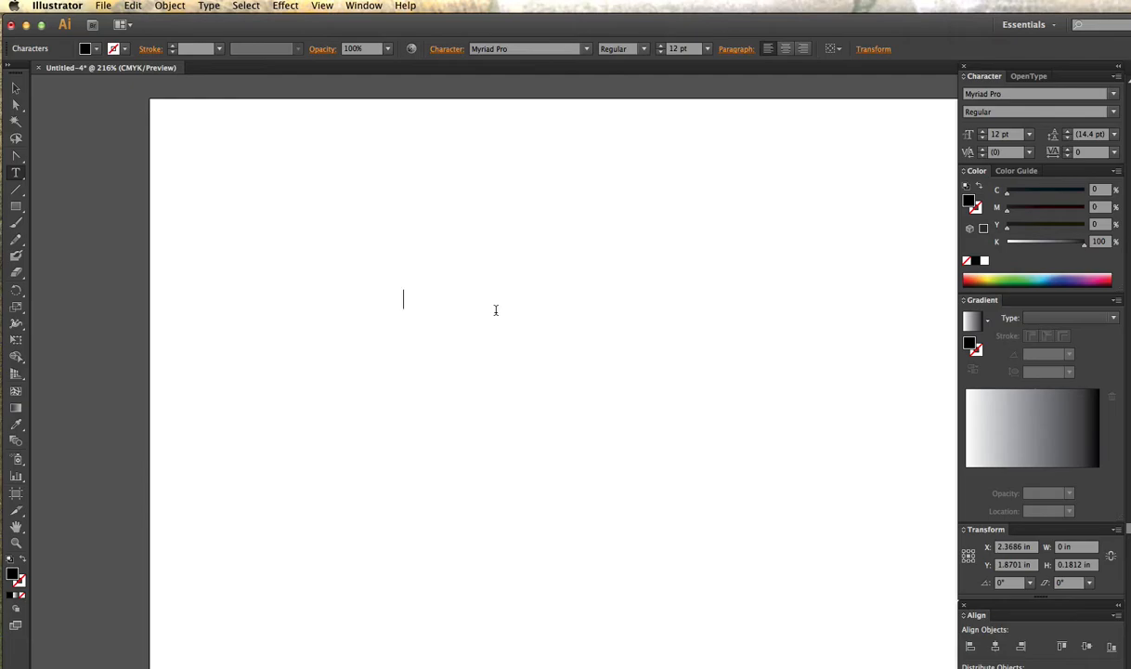
pyautogui.write('SLICED')
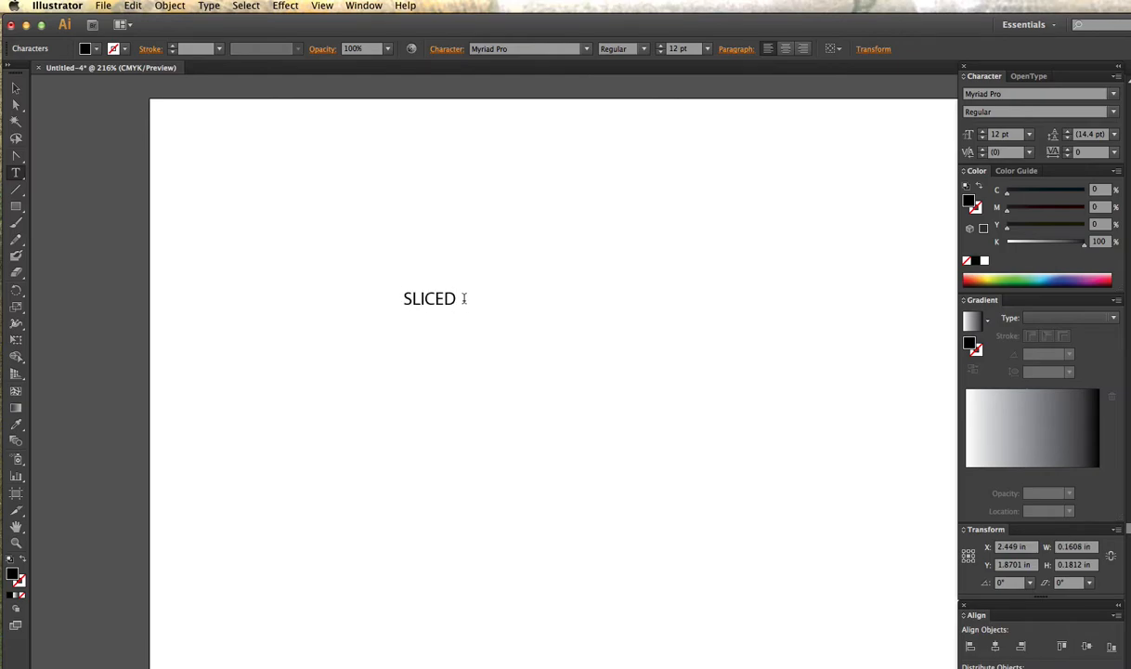
pyautogui.moveTo(461, 298); pyautogui.dragTo(391, 298)
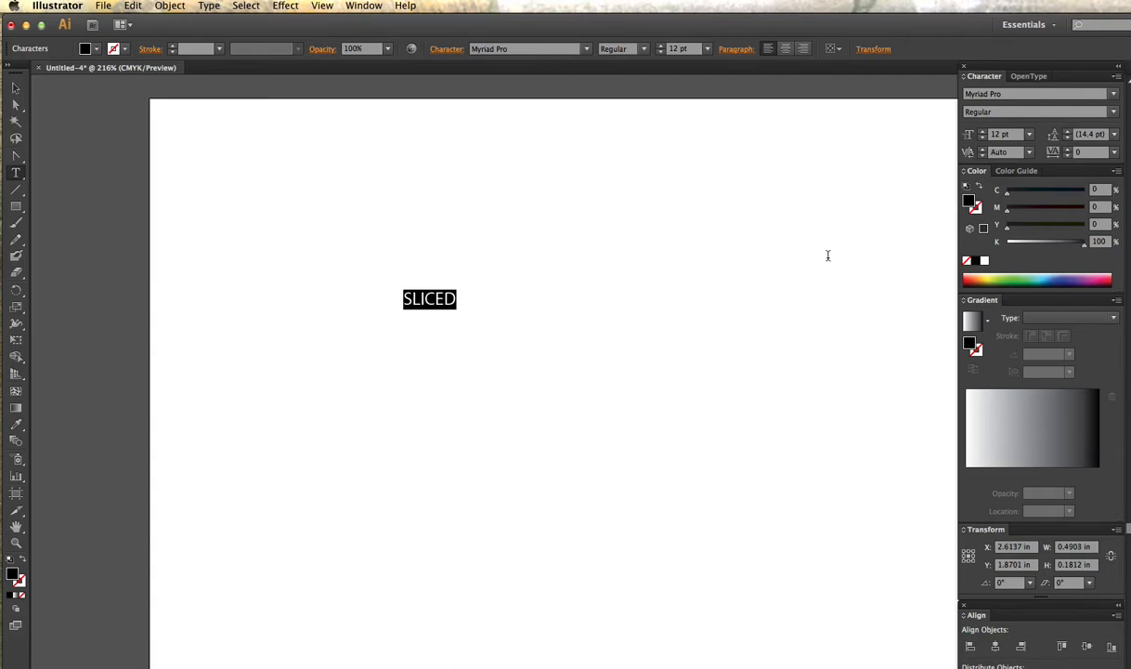
pyautogui.click(16, 89)
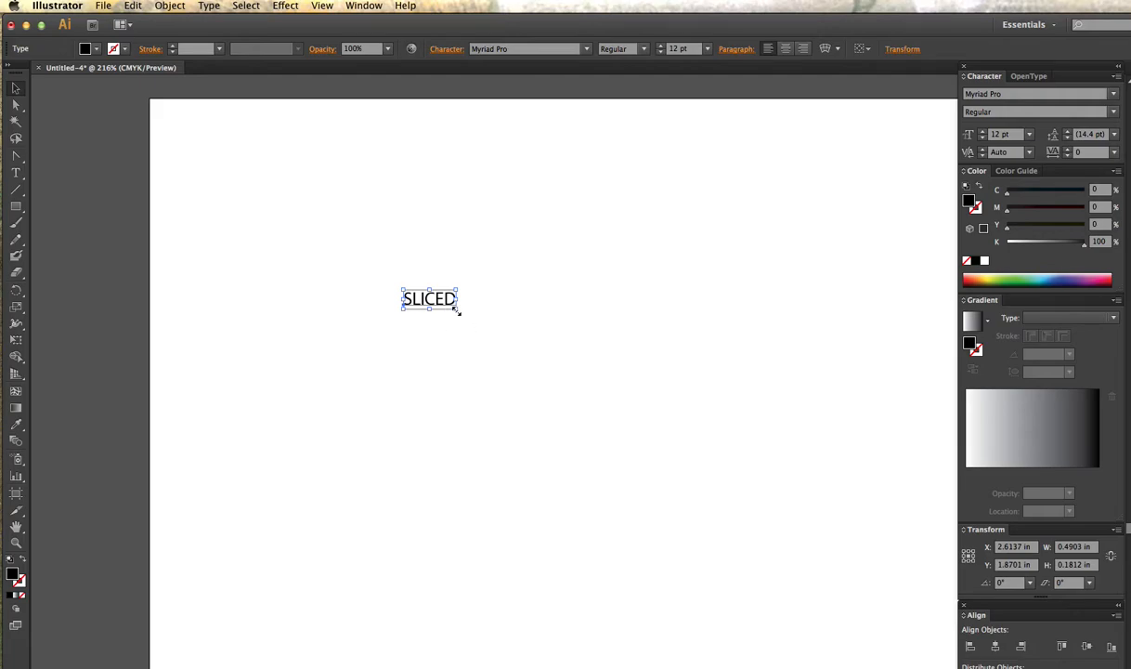
pyautogui.moveTo(458, 311); pyautogui.dragTo(728, 534)
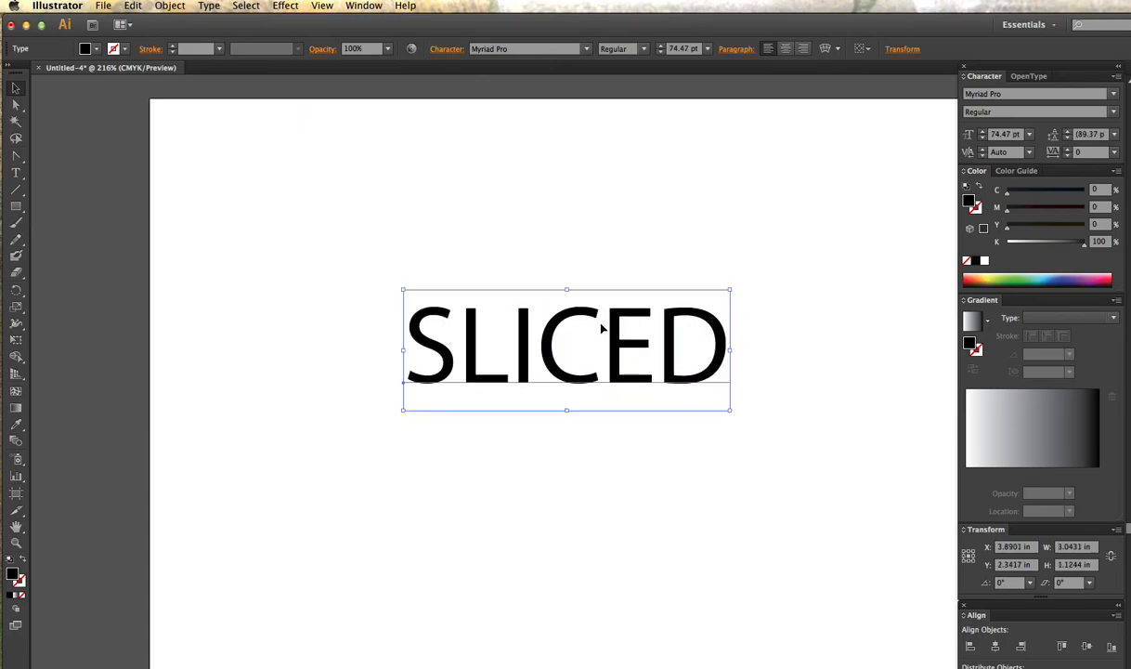
pyautogui.doubleClick(490, 331)
pyautogui.press('super+a')
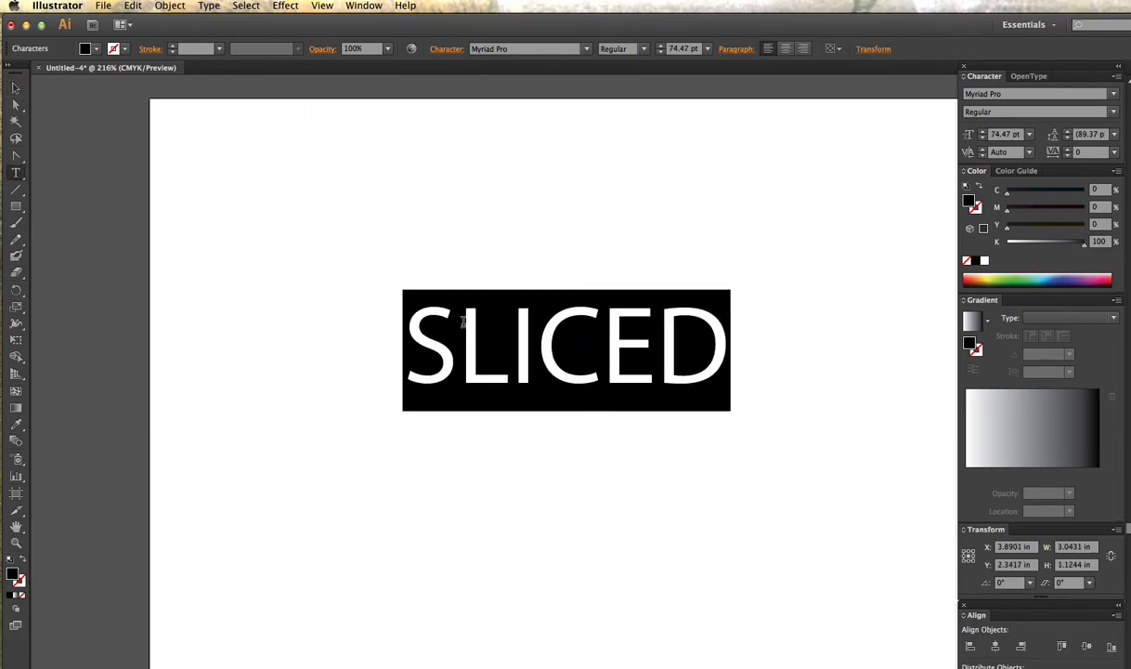
pyautogui.press('Escape')
pyautogui.keyDown('super'); pyautogui.click(330, 199); pyautogui.keyUp('super')
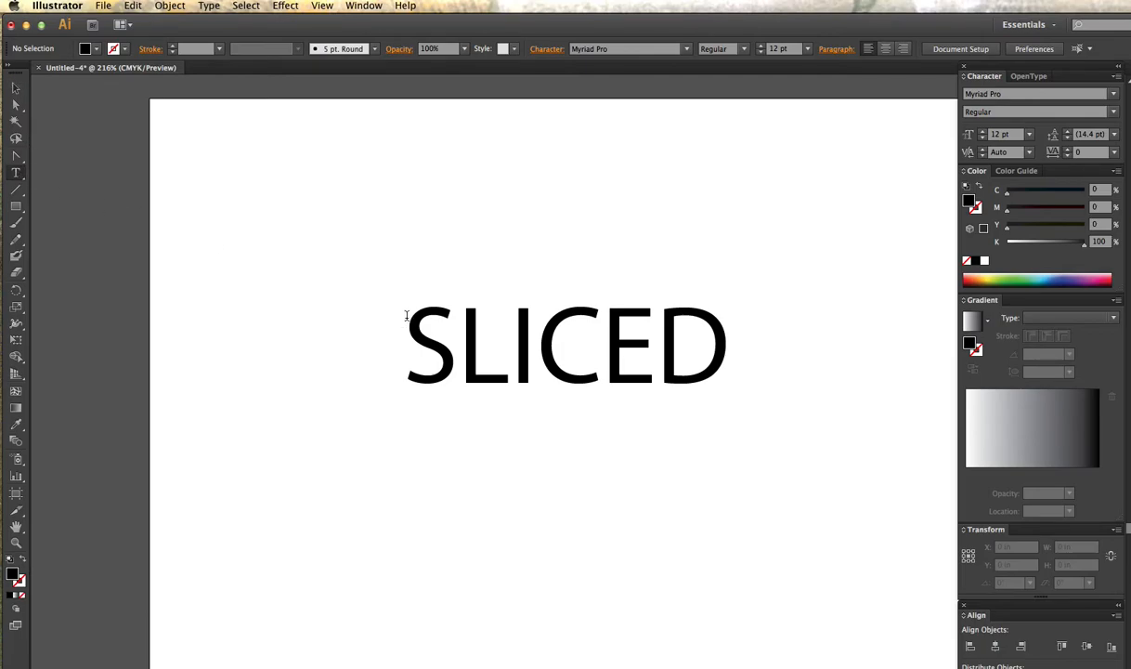
# Set the font of the whole word SLICED to Helvetica in the Black style, and deselect it.
pyautogui.moveTo(416, 319); pyautogui.dragTo(810, 314)
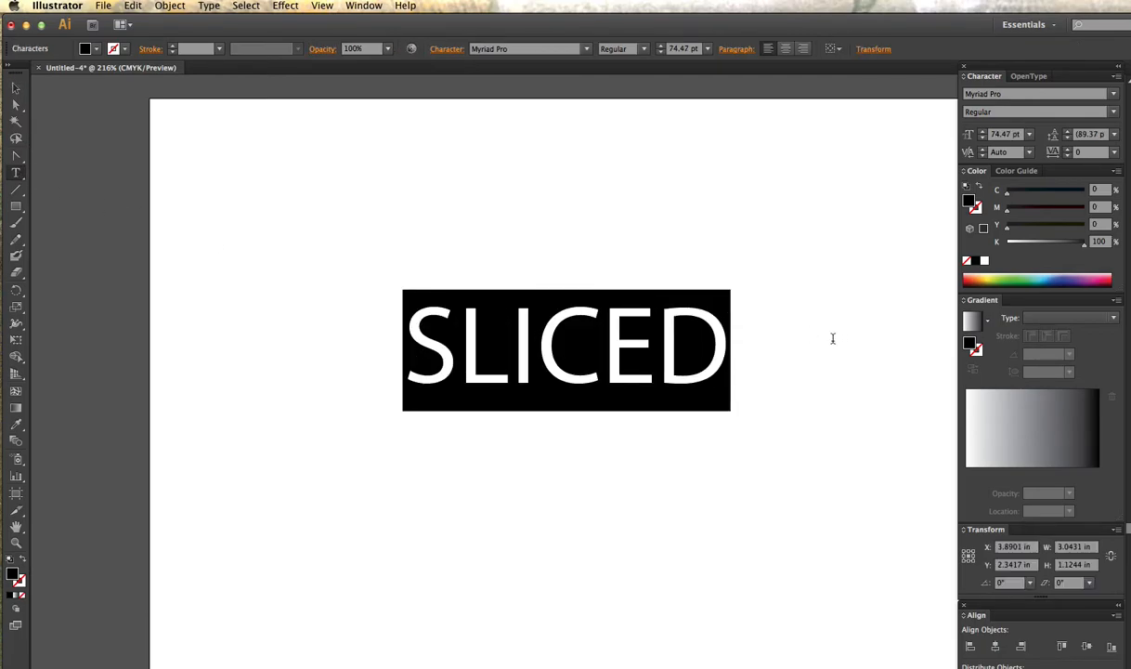
pyautogui.click(1114, 97)
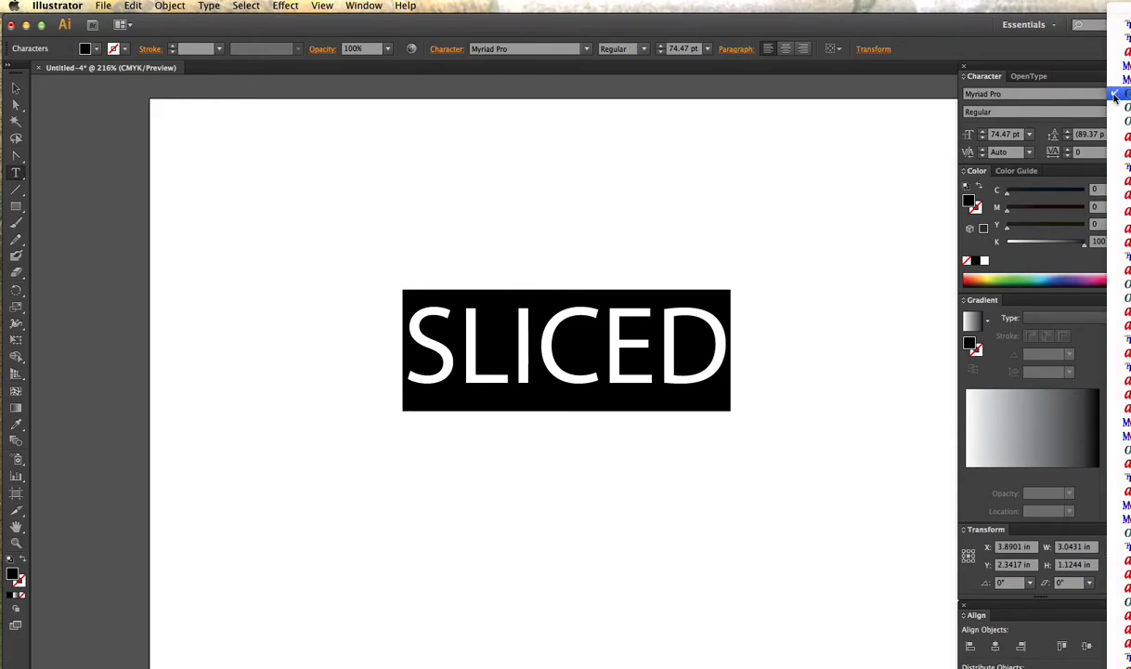
pyautogui.click(1022, 96)
pyautogui.moveTo(1009, 93); pyautogui.dragTo(948, 94)
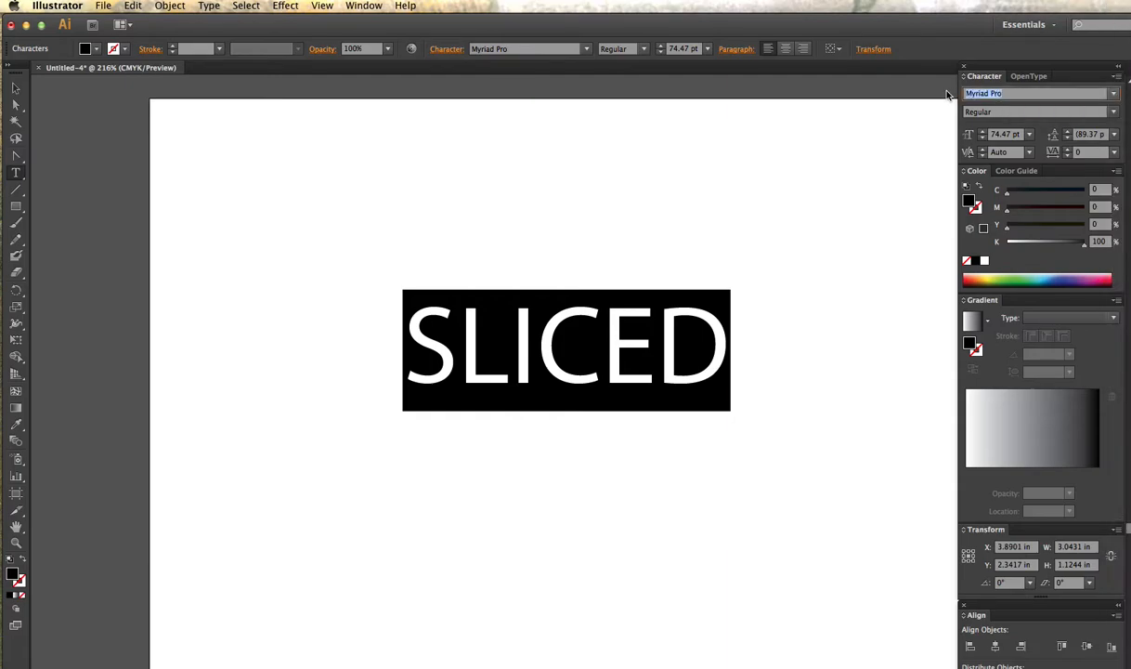
pyautogui.write('EarwigFactory-Regular')
pyautogui.moveTo(1023, 93); pyautogui.dragTo(926, 90)
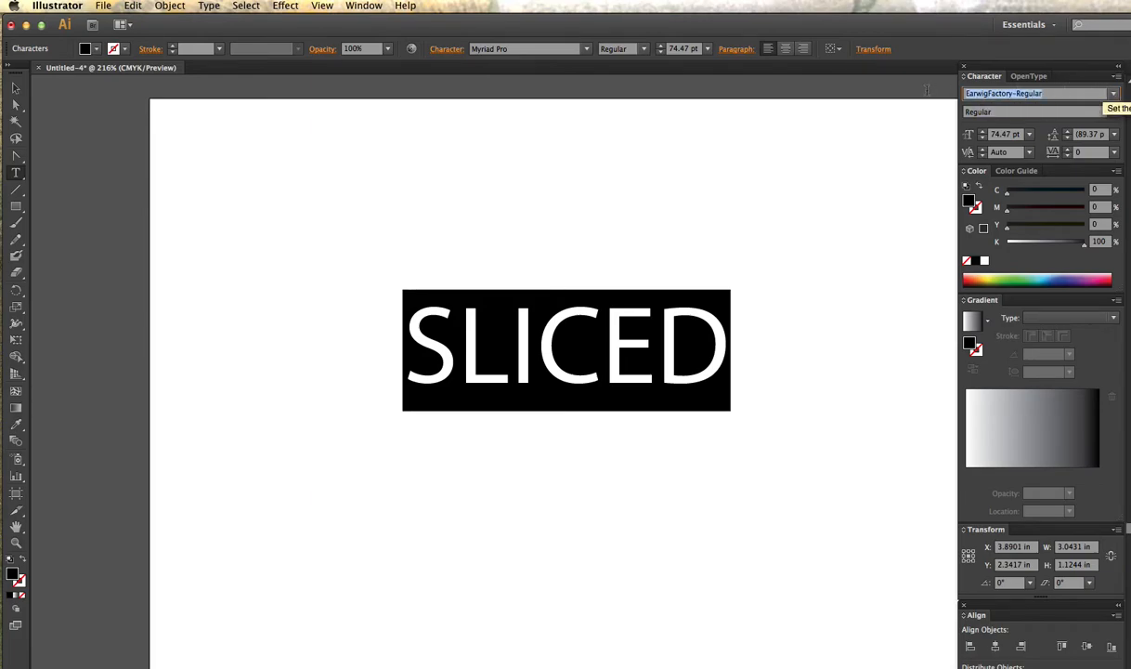
pyautogui.write('Helvetica')
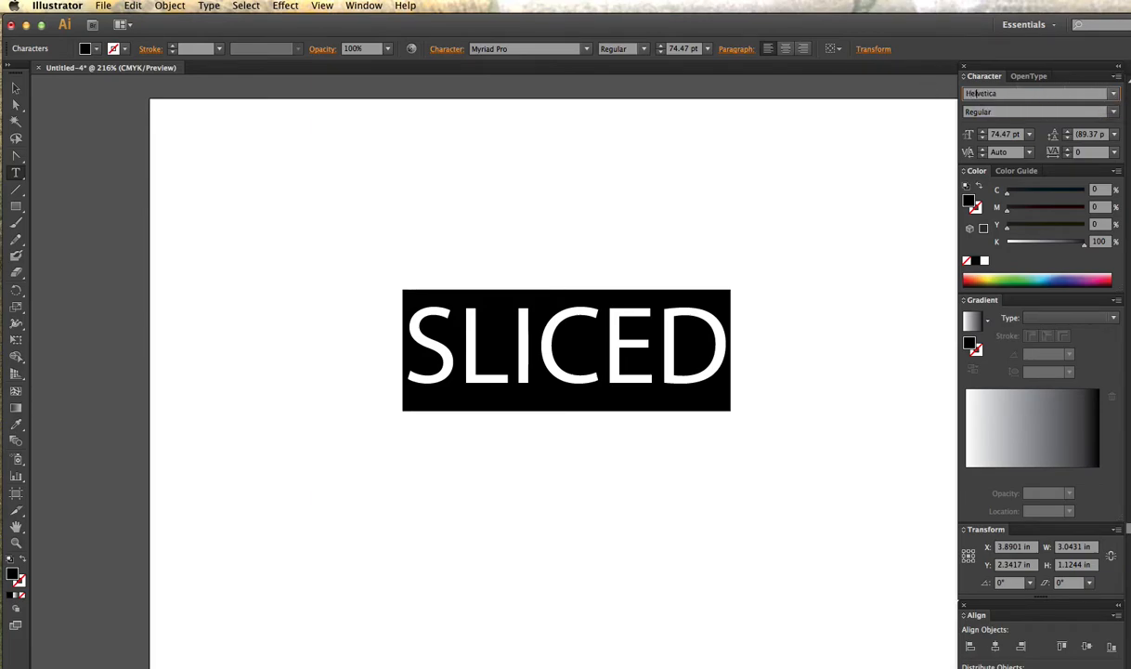
pyautogui.press('Return')
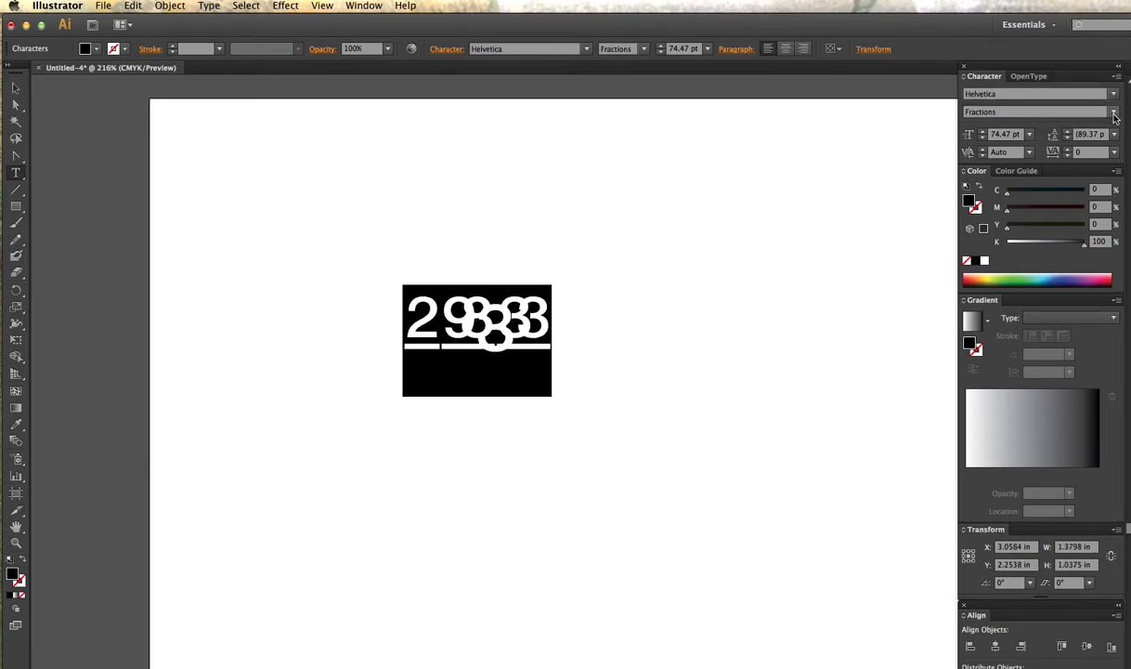
pyautogui.click(1061, 110)
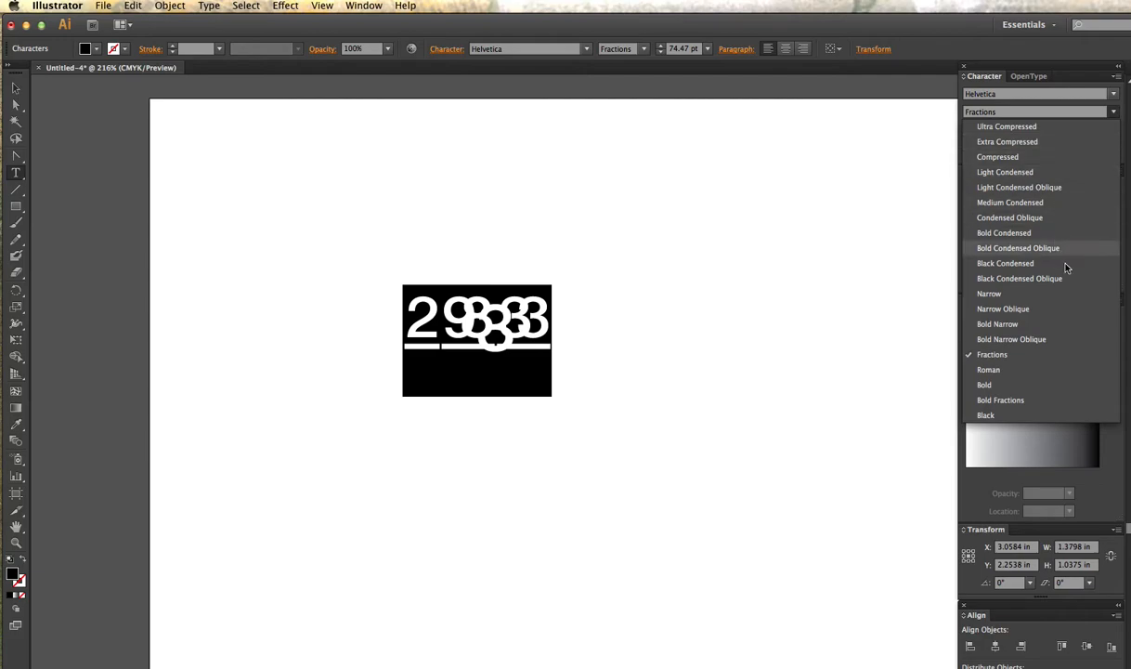
pyautogui.click(990, 414)
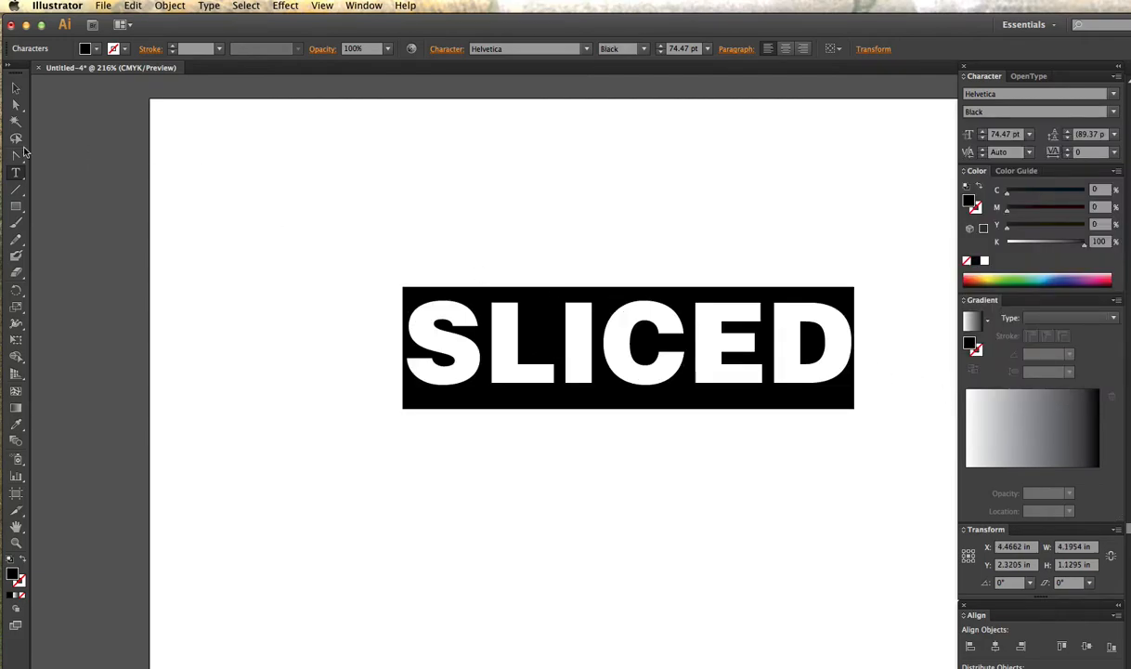
pyautogui.click(20, 88)
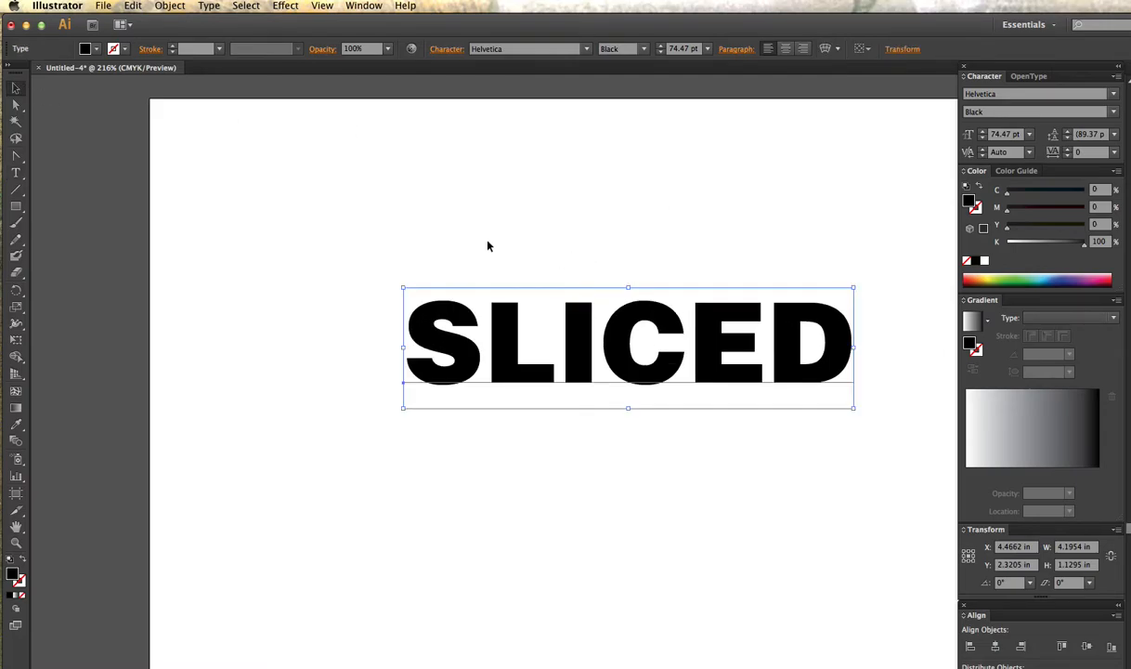
pyautogui.click(285, 221)
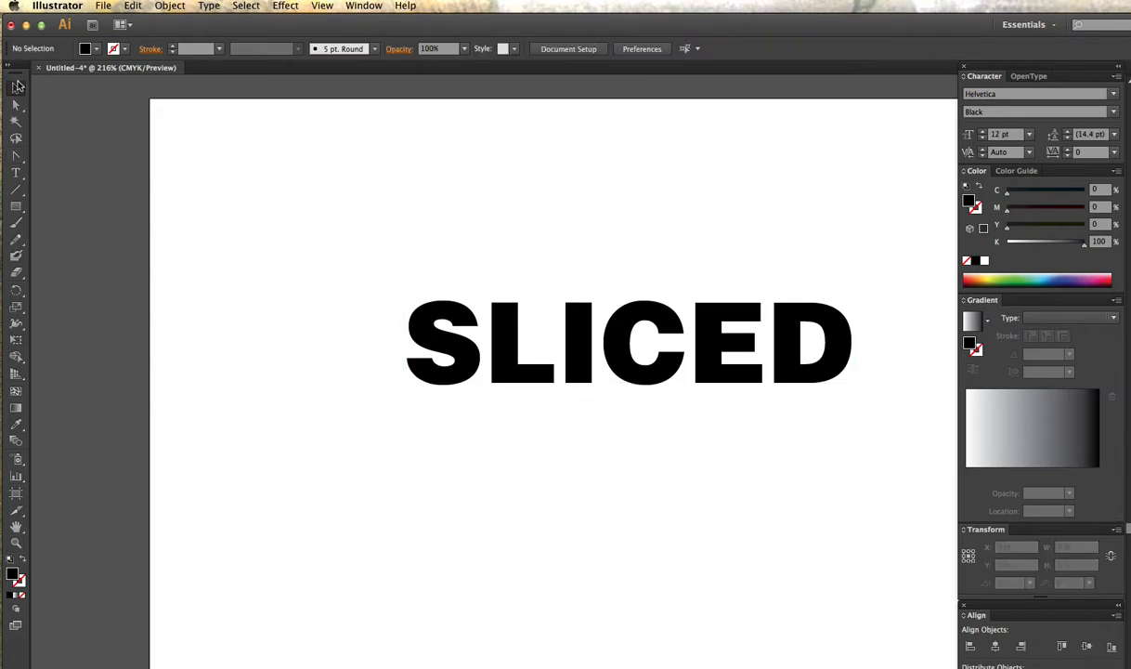
# Rotate the SLICED text slightly counterclockwise and convert it to outlines.
pyautogui.click(446, 301)
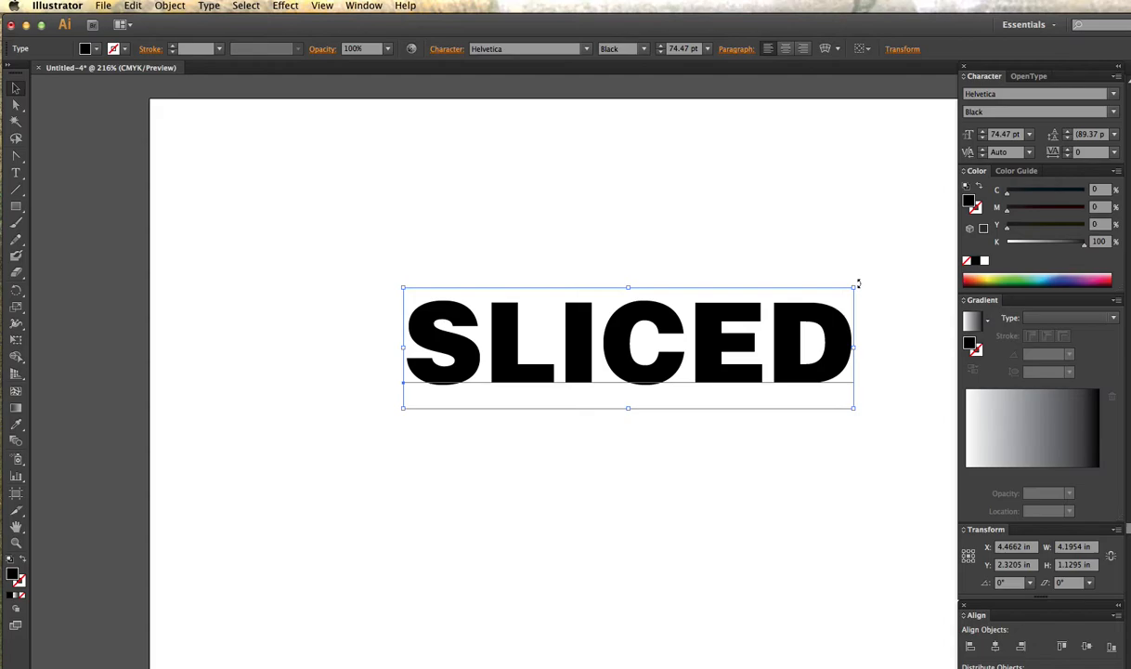
pyautogui.moveTo(858, 283); pyautogui.dragTo(862, 268)
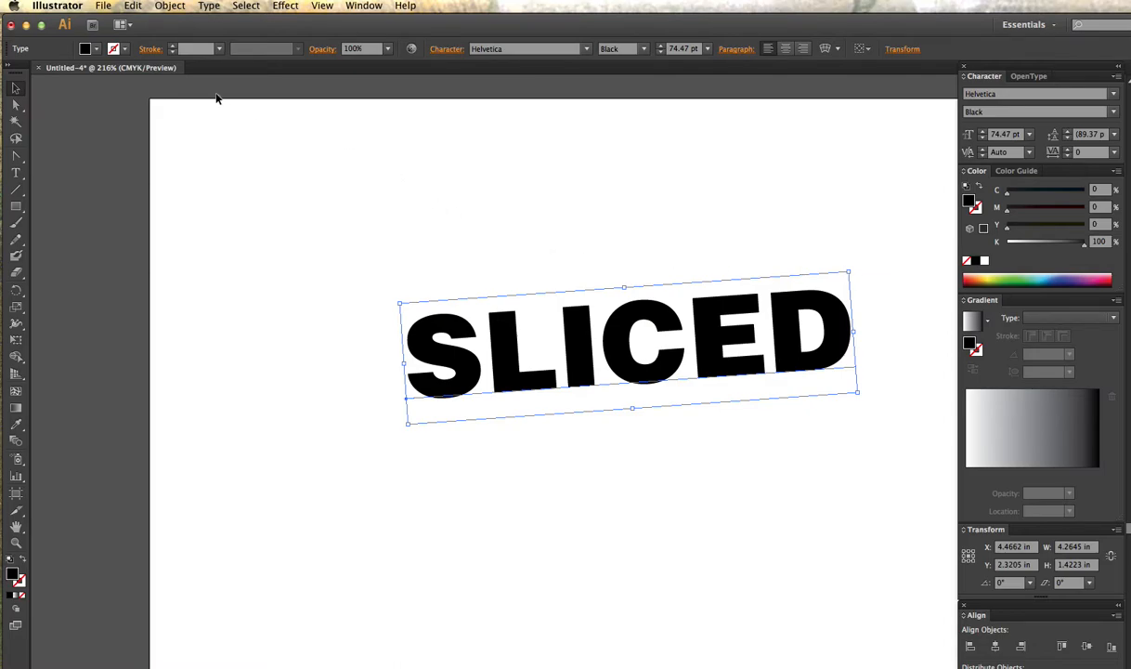
pyautogui.click(210, 7)
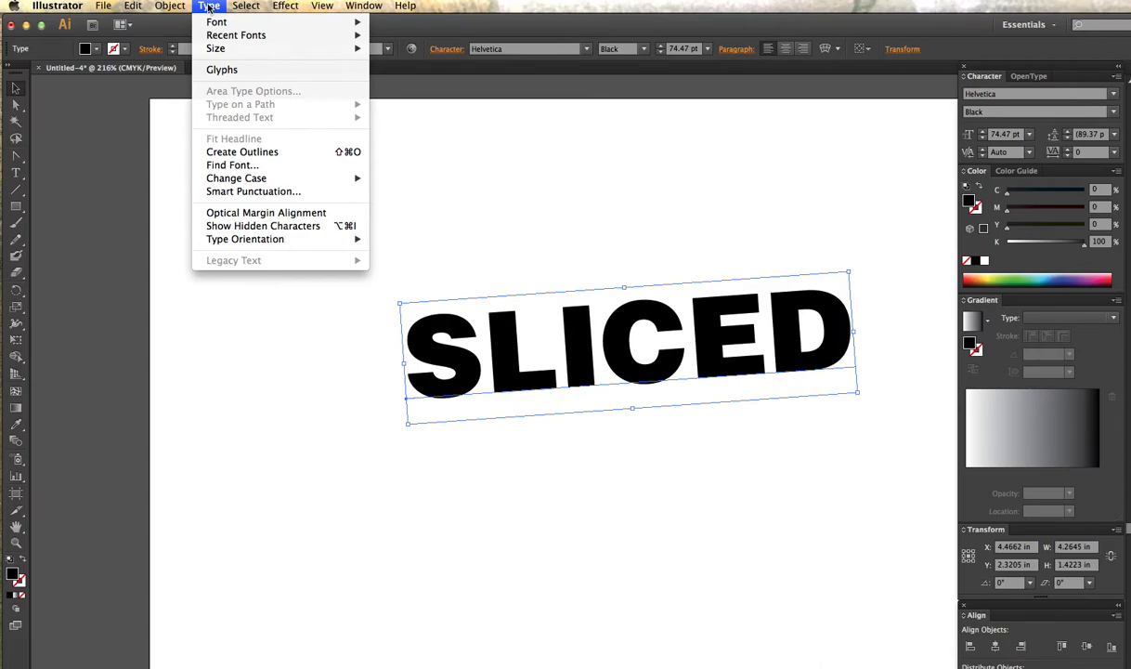
pyautogui.click(228, 154)
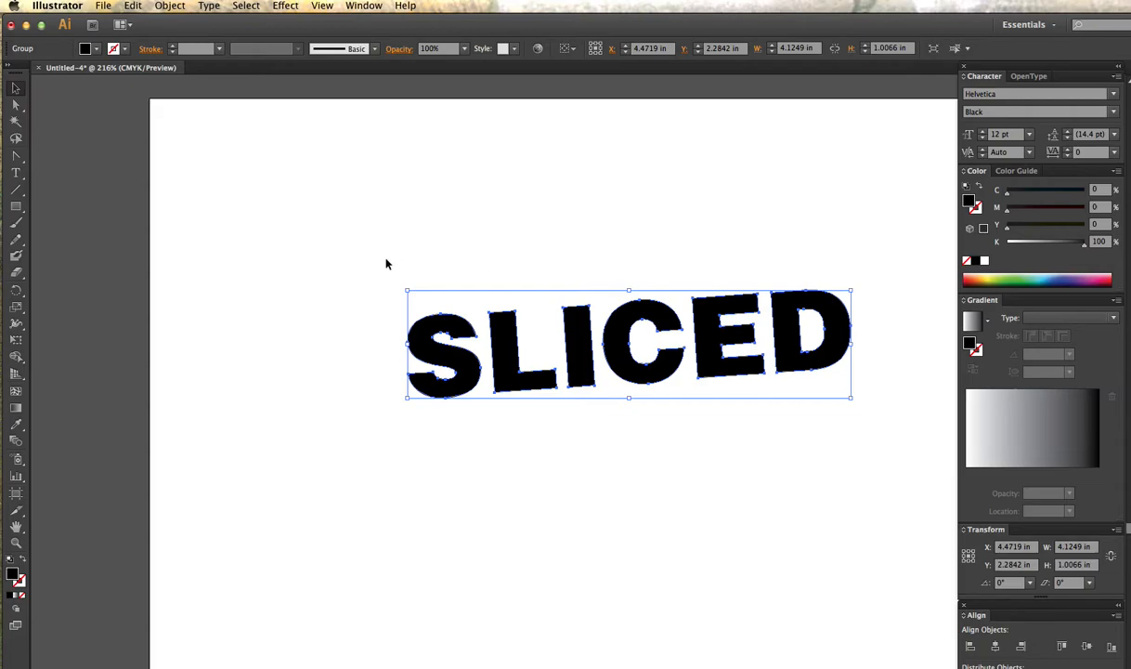
# Set the opacity of the outlined SLICED lettering to 50% and deselect it.
pyautogui.click(464, 49)
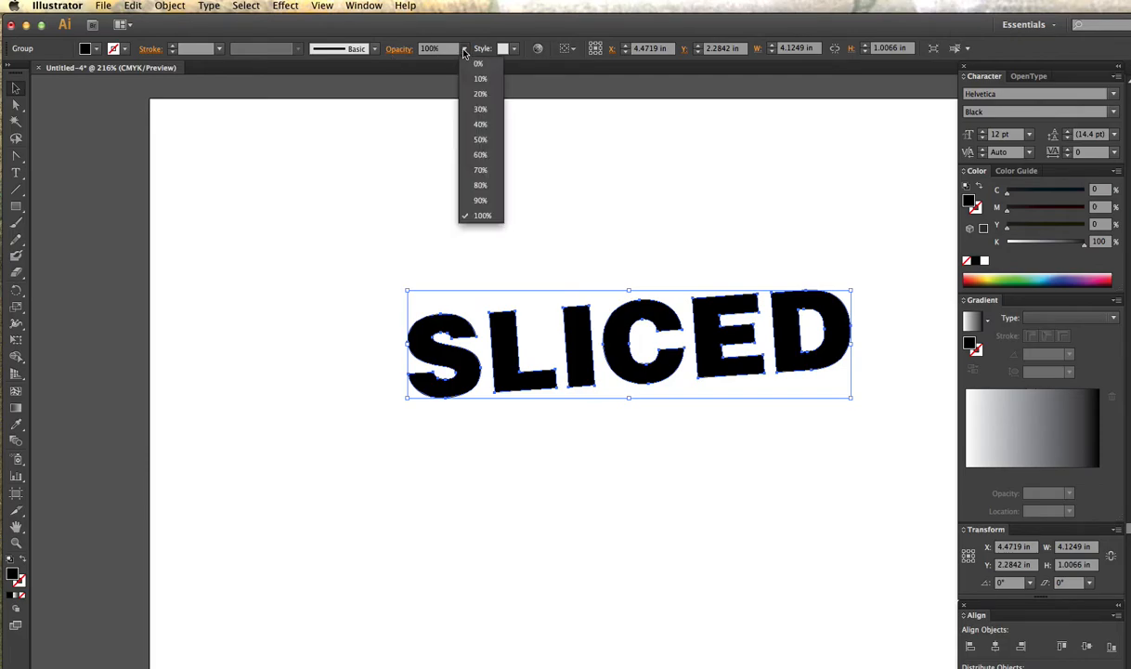
pyautogui.click(480, 140)
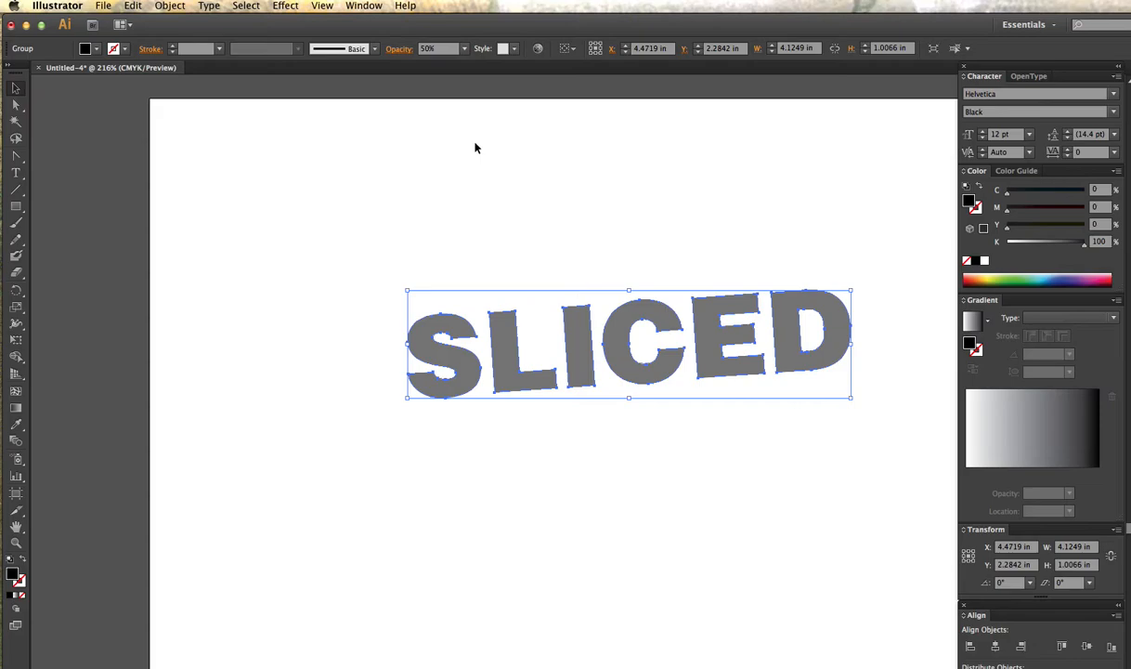
pyautogui.click(452, 228)
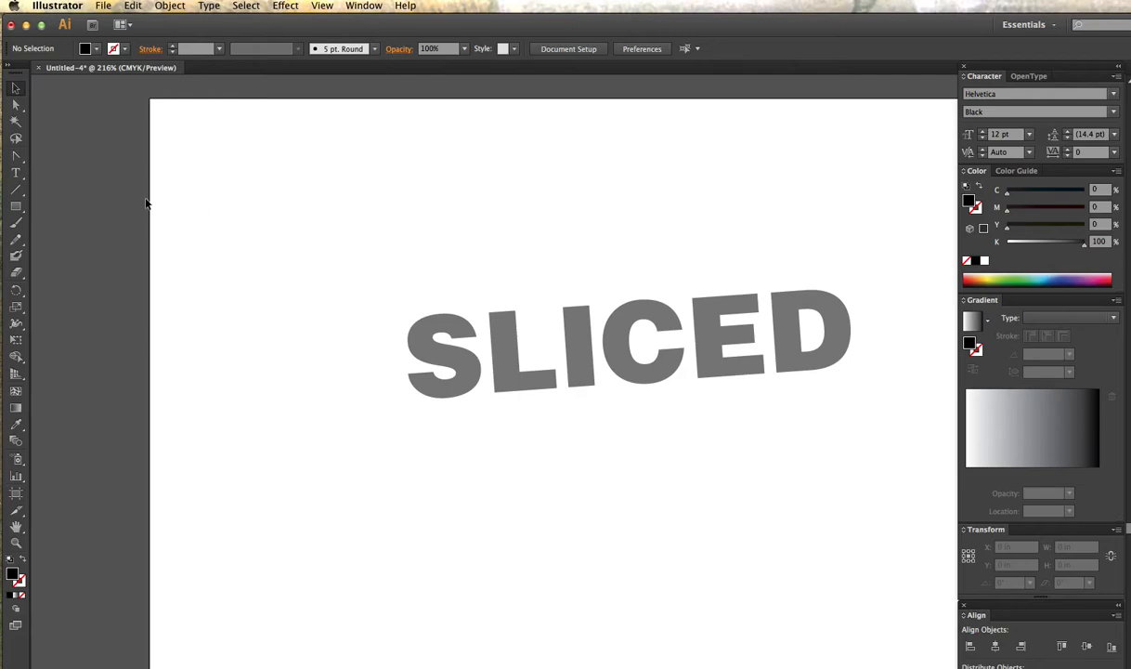
# Draw a rectangle about 4.99 × 1.32 in over the upper half of the lettering and set its opacity to 50%.
pyautogui.moveTo(15, 205); pyautogui.dragTo(53, 210)
pyautogui.moveTo(381, 205); pyautogui.dragTo(874, 341)
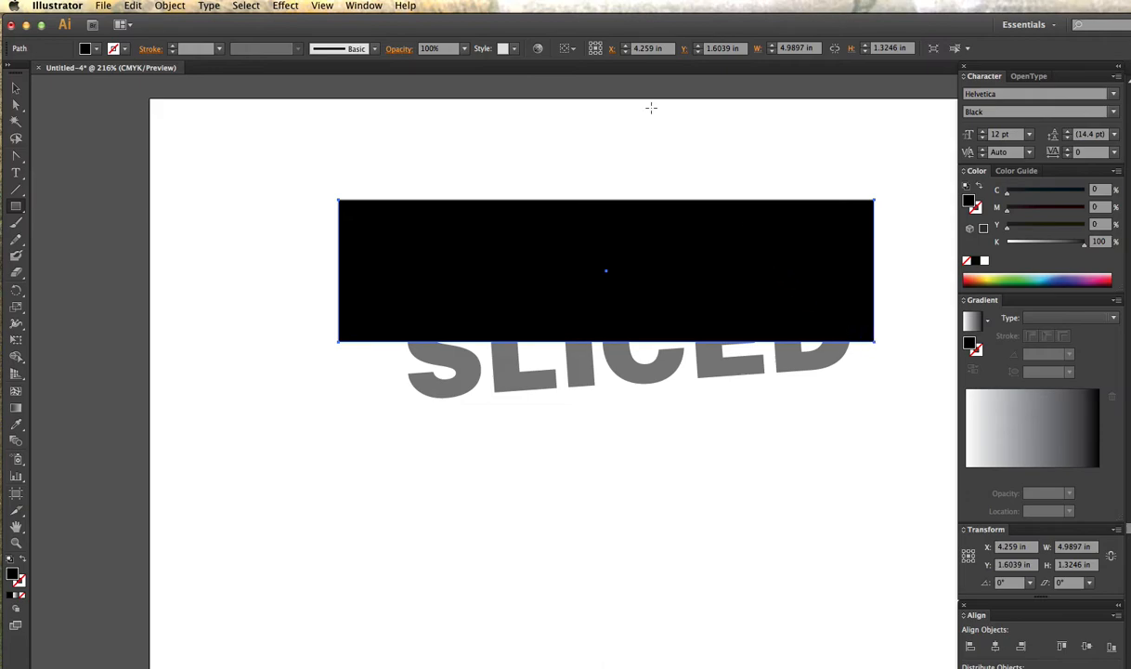
pyautogui.click(465, 49)
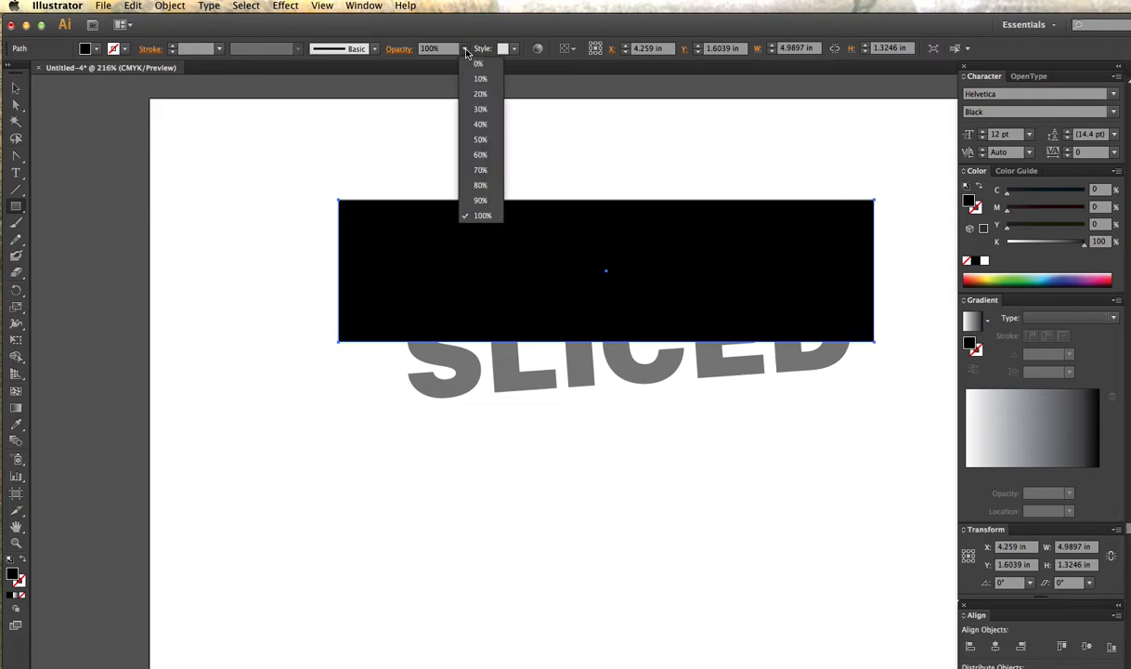
pyautogui.click(480, 139)
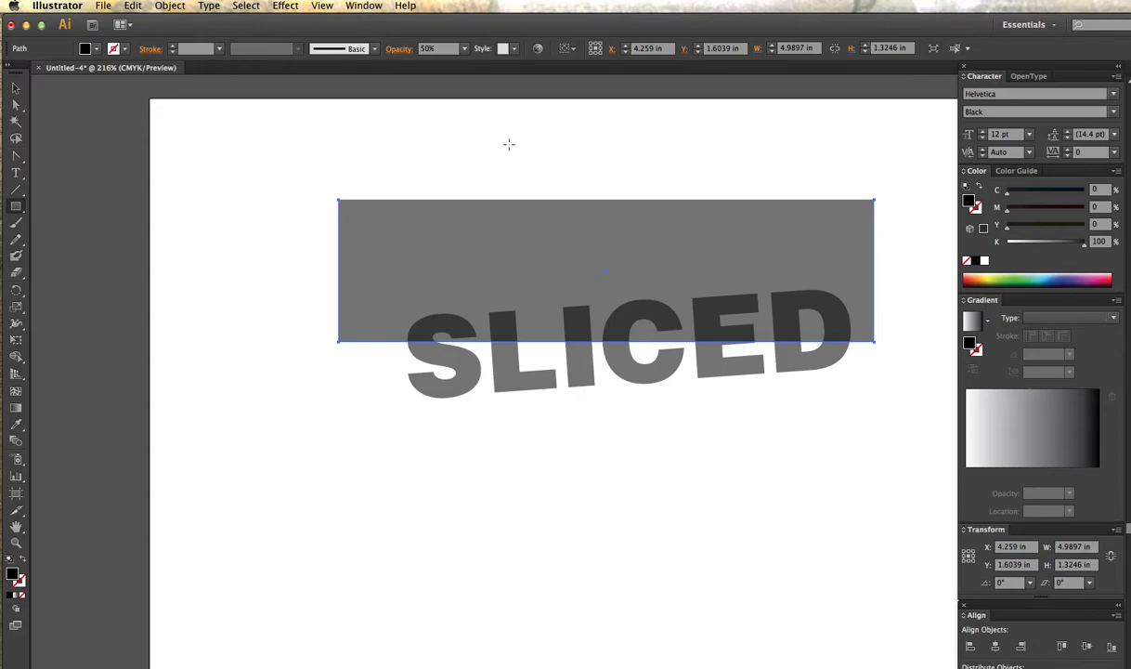
pyautogui.press('super+equal')
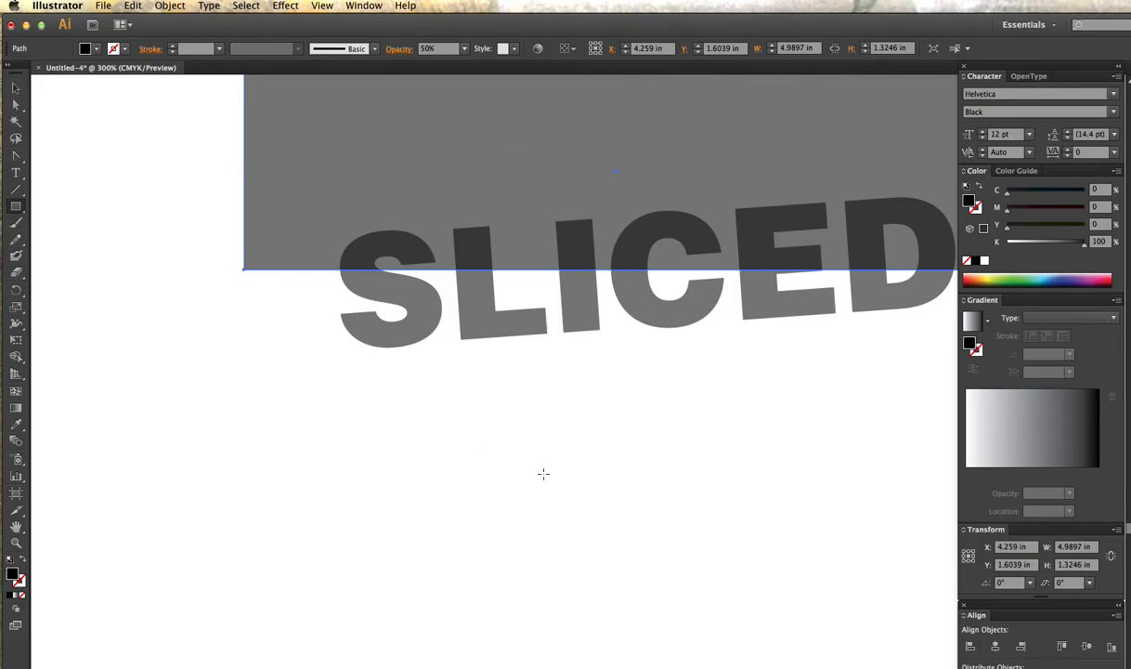
pyautogui.moveTo(597, 428); pyautogui.dragTo(482, 477)
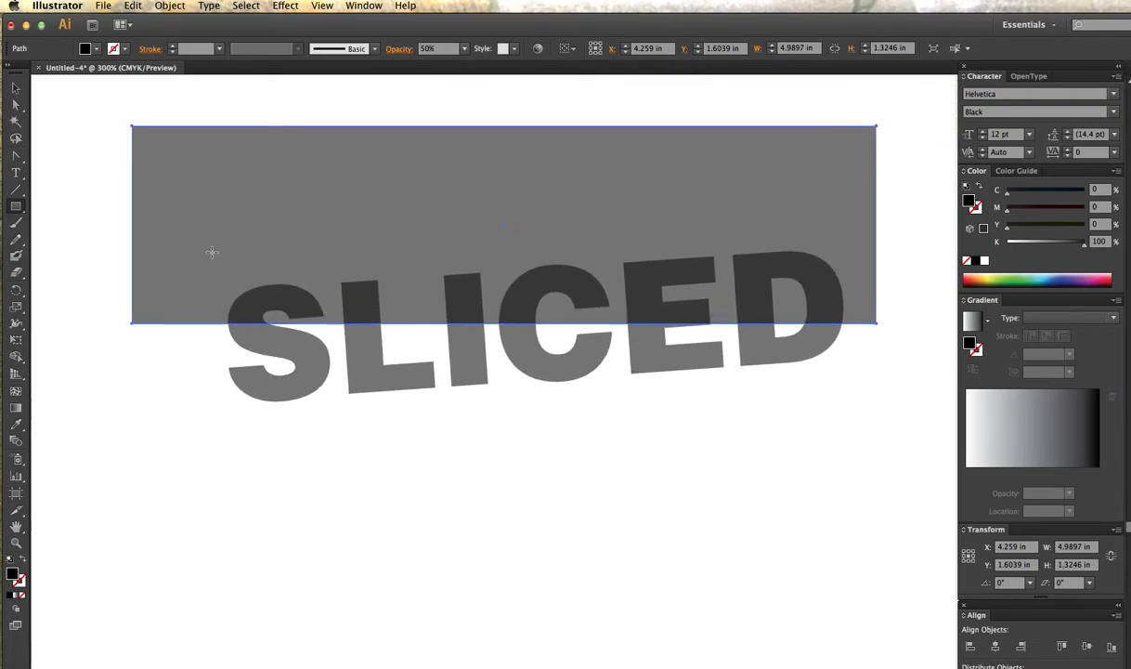
pyautogui.click(15, 89)
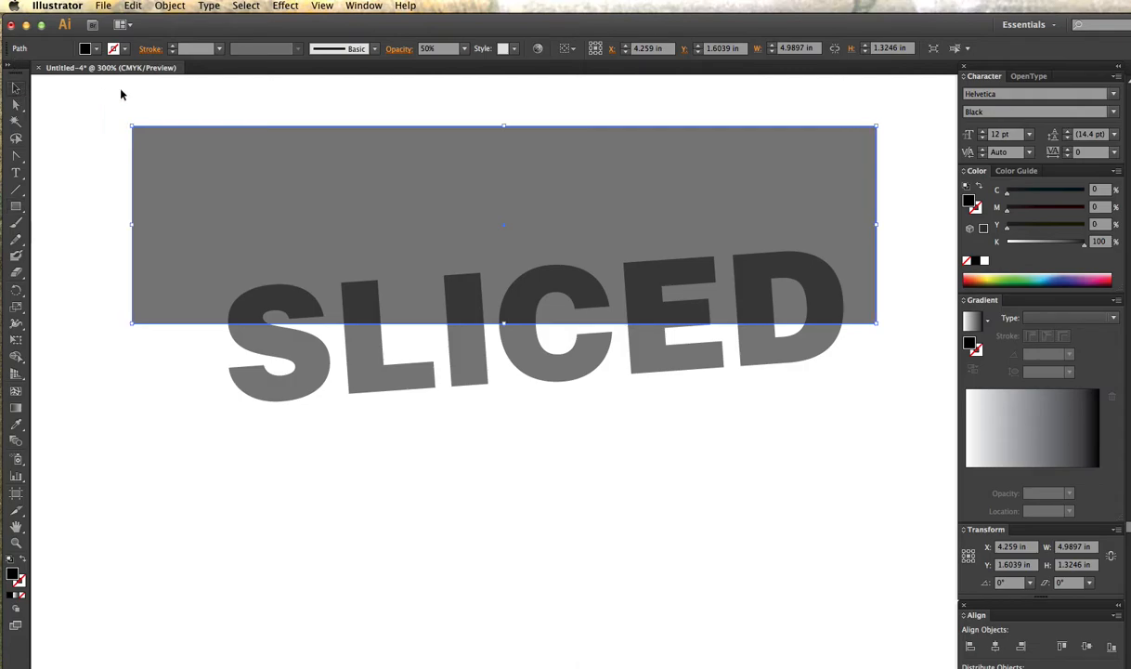
# Raise the rectangle's lower edge slightly so that its height is about 1.29 in.
pyautogui.click(99, 93)
pyautogui.click(266, 152)
pyautogui.moveTo(505, 322); pyautogui.dragTo(503, 318)
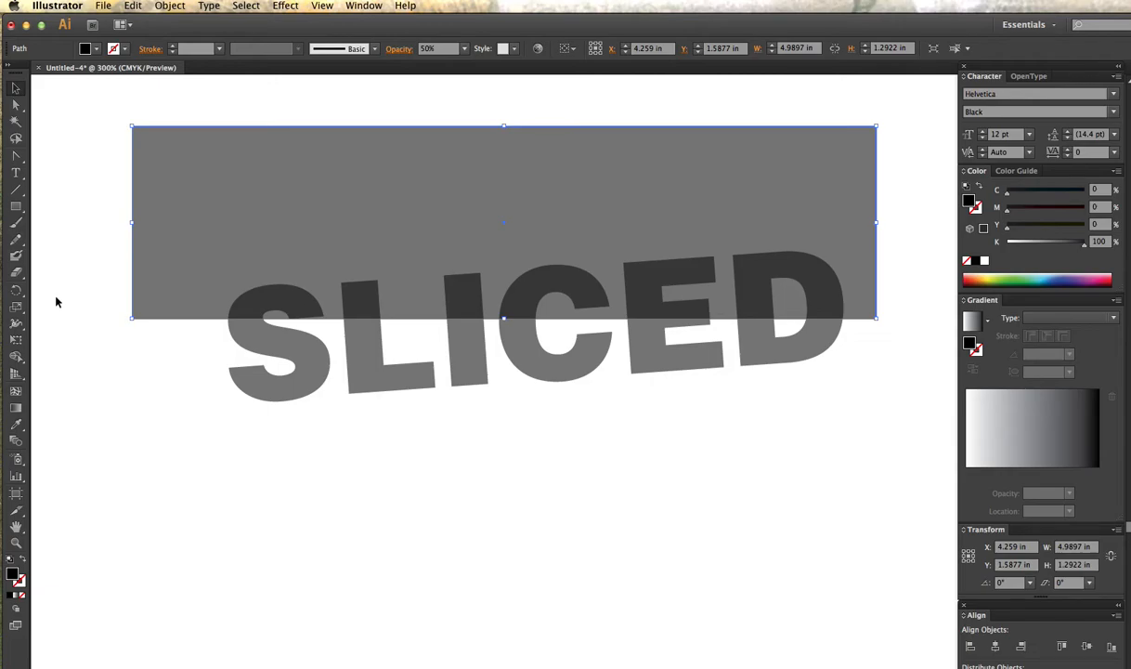
# Select all the artwork and use Shape Builder to remove the rectangle areas inside the D and outside the letters.
pyautogui.press('super+a')
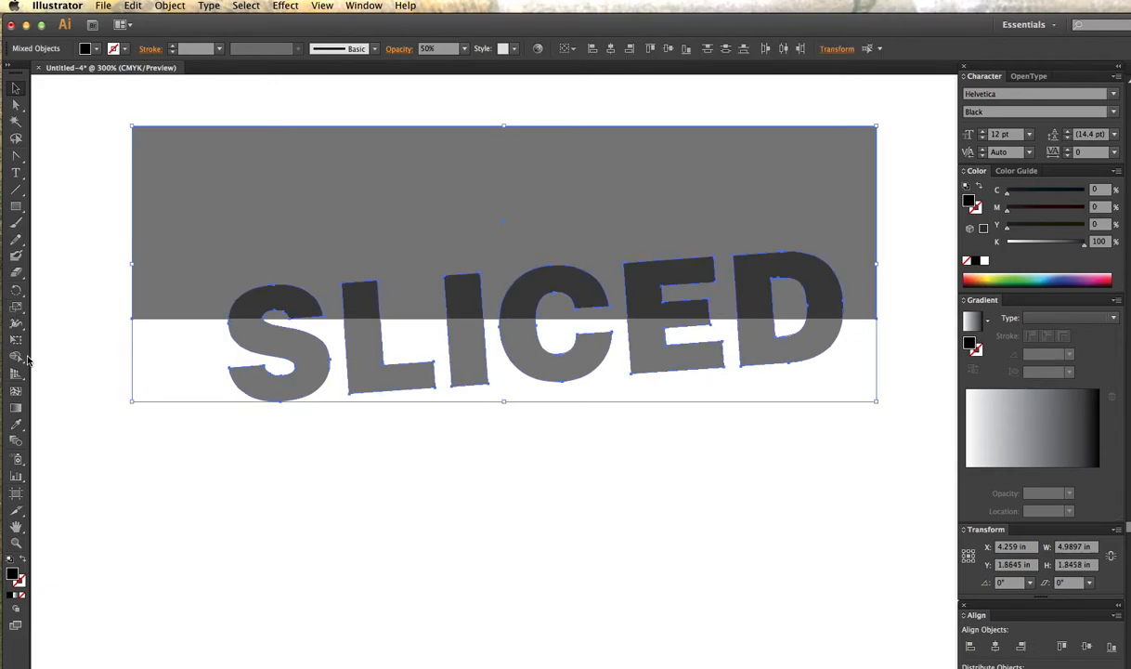
pyautogui.click(18, 359)
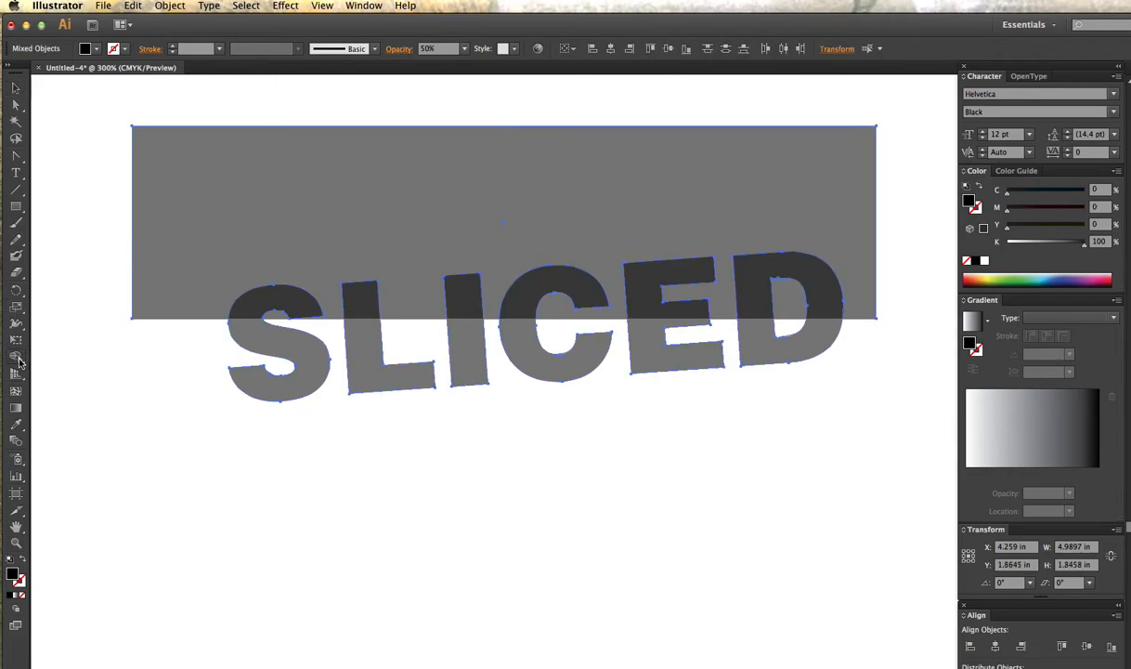
pyautogui.click(18, 360)
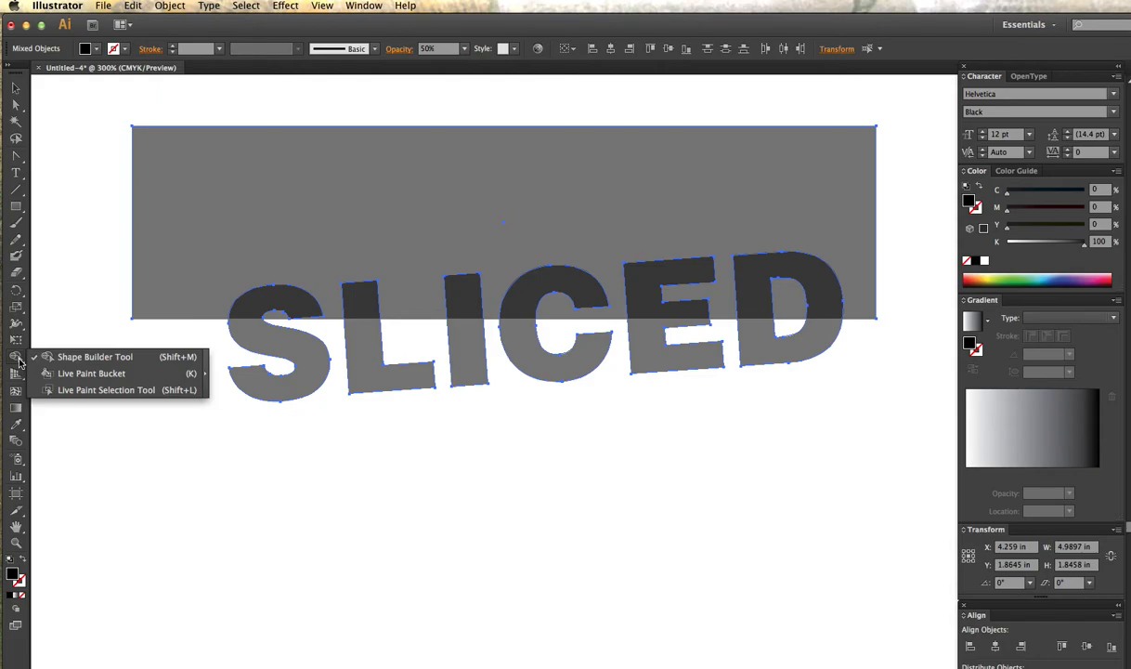
pyautogui.click(19, 360)
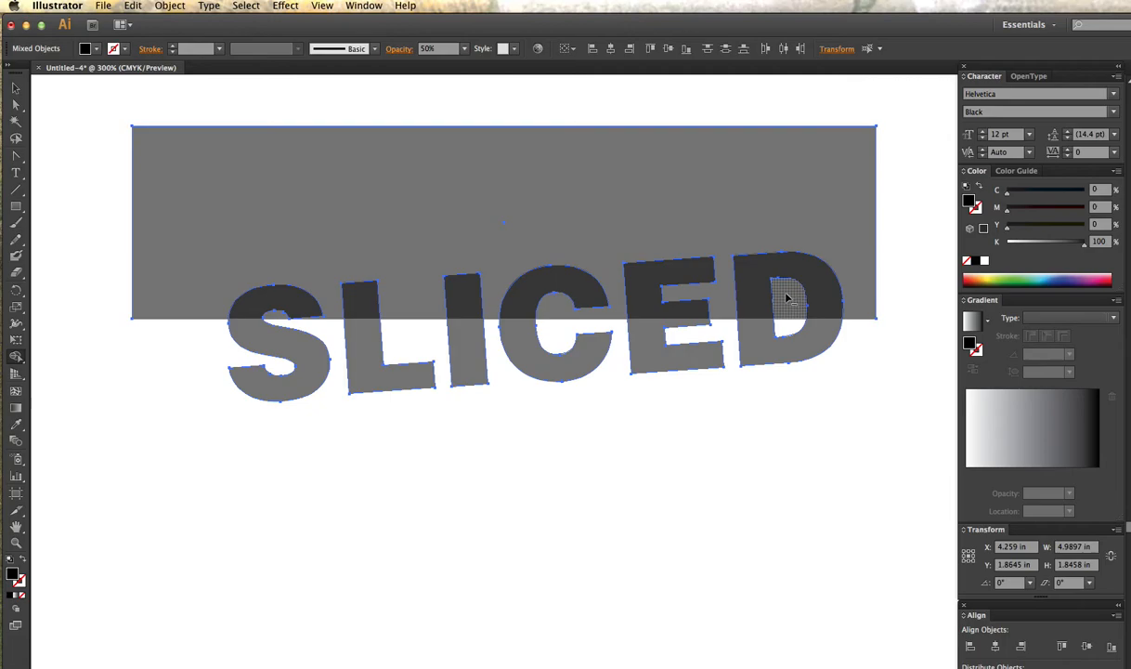
pyautogui.keyDown('alt'); pyautogui.click(788, 298); pyautogui.keyUp('alt')
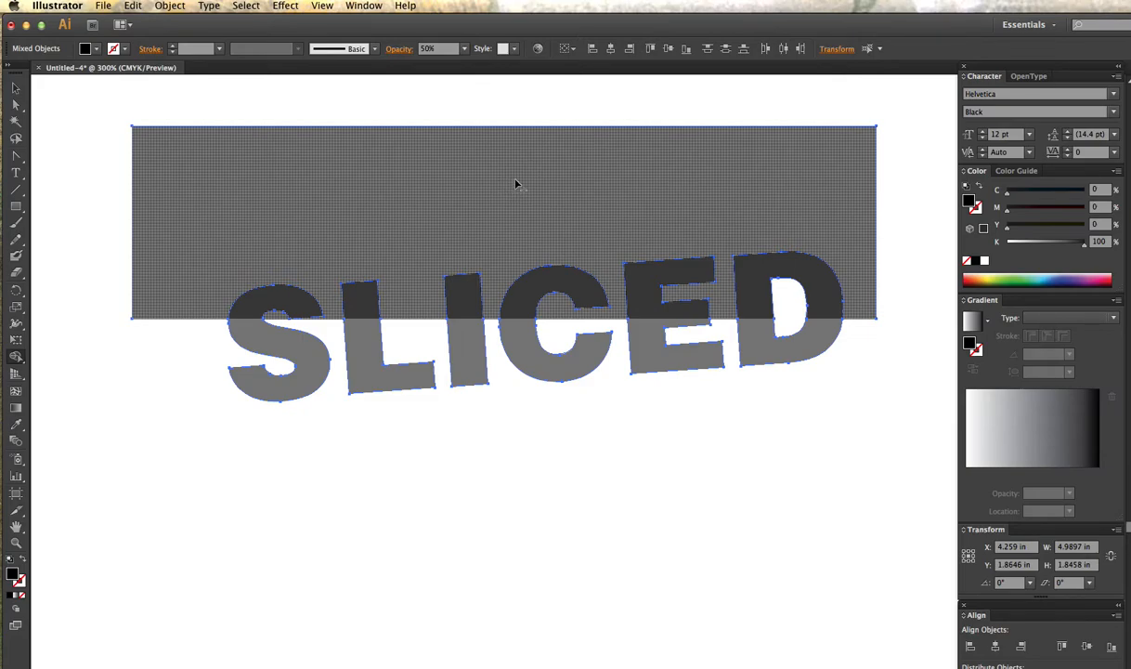
pyautogui.keyDown('alt'); pyautogui.click(515, 183); pyautogui.keyUp('alt')
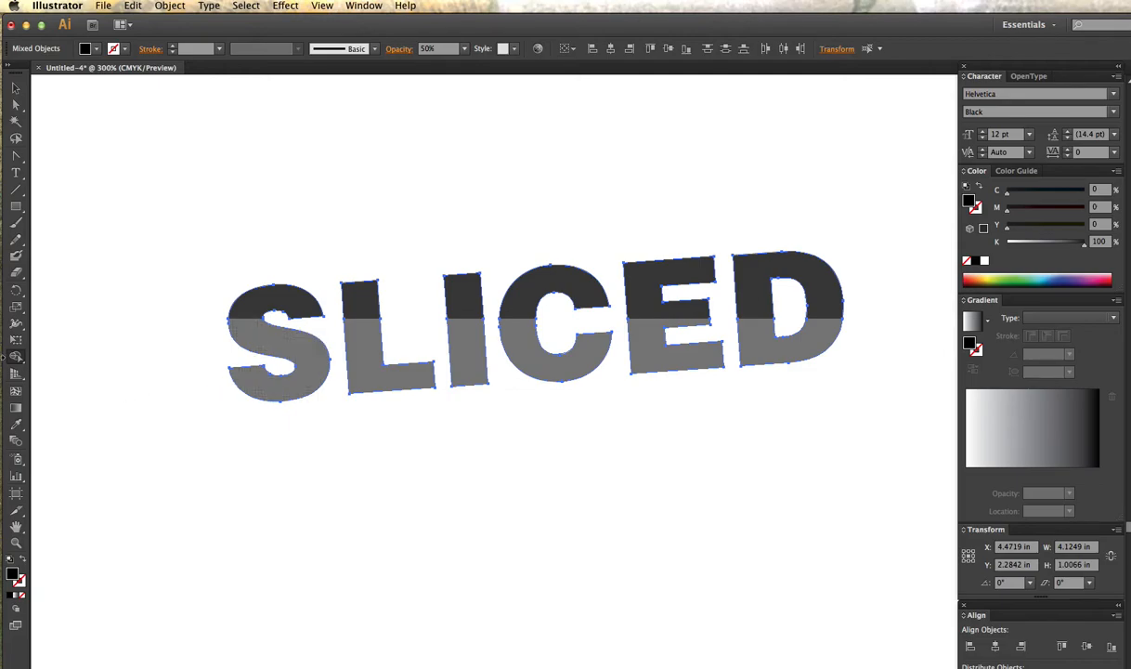
# With Shape Builder, sweep across the upper pieces and across the lower pieces of the letters to build each half, and deselect everything.
pyautogui.click(17, 359)
pyautogui.moveTo(191, 303)
pyautogui.mouseDown()
pyautogui.moveTo(677, 290)
pyautogui.moveTo(774, 267)
pyautogui.moveTo(754, 264)
pyautogui.moveTo(846, 268)
pyautogui.mouseUp()
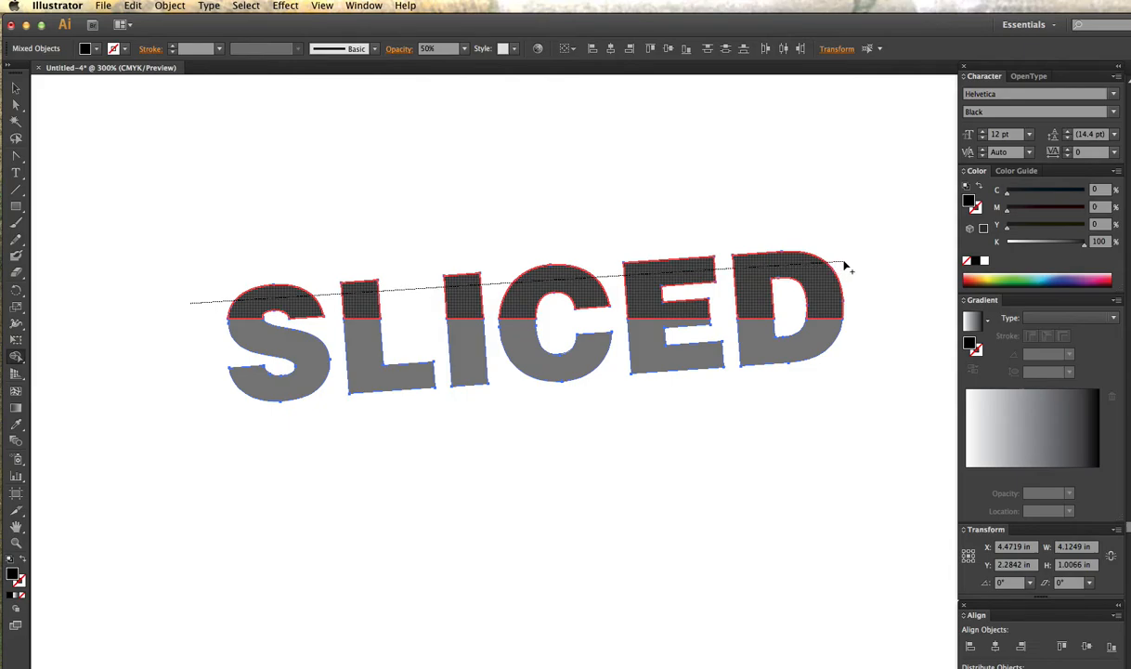
pyautogui.moveTo(845, 267); pyautogui.dragTo(844, 266)
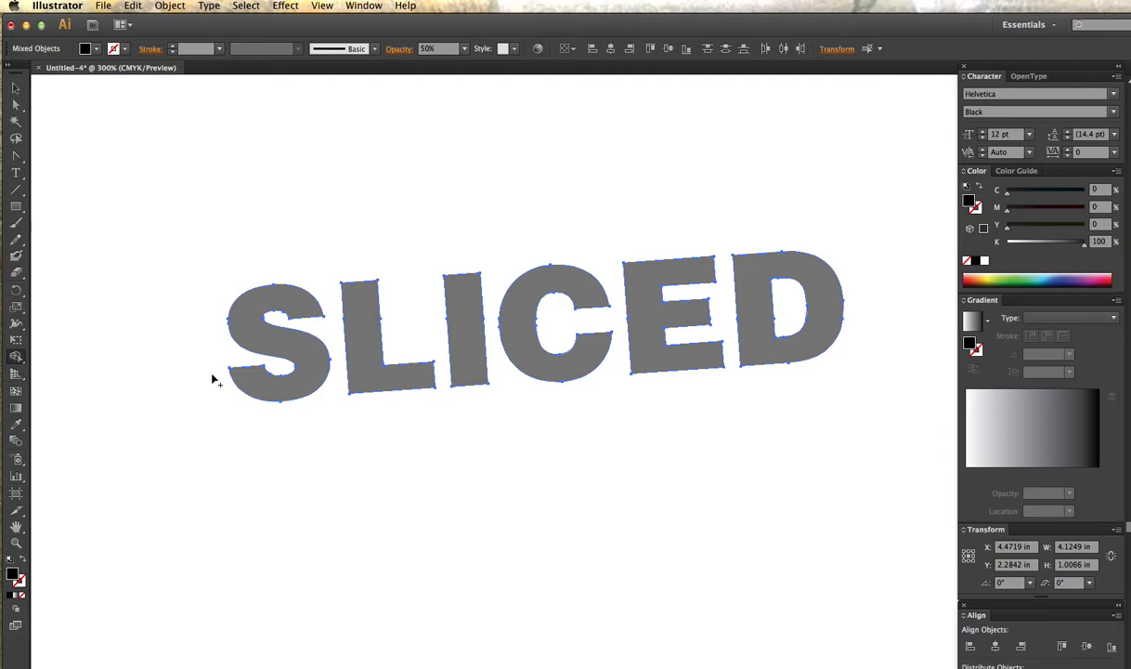
pyautogui.moveTo(198, 385)
pyautogui.mouseDown()
pyautogui.moveTo(326, 391)
pyautogui.moveTo(636, 354)
pyautogui.moveTo(839, 348)
pyautogui.mouseUp()
pyautogui.hscroll(-1, 243, 220)
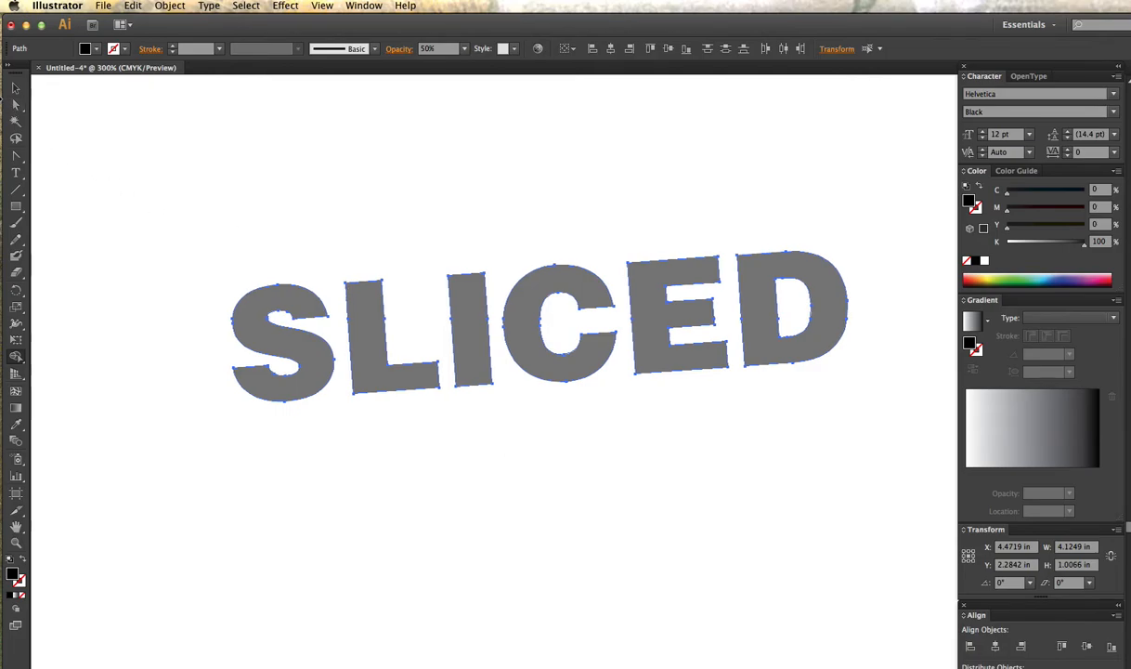
pyautogui.click(16, 90)
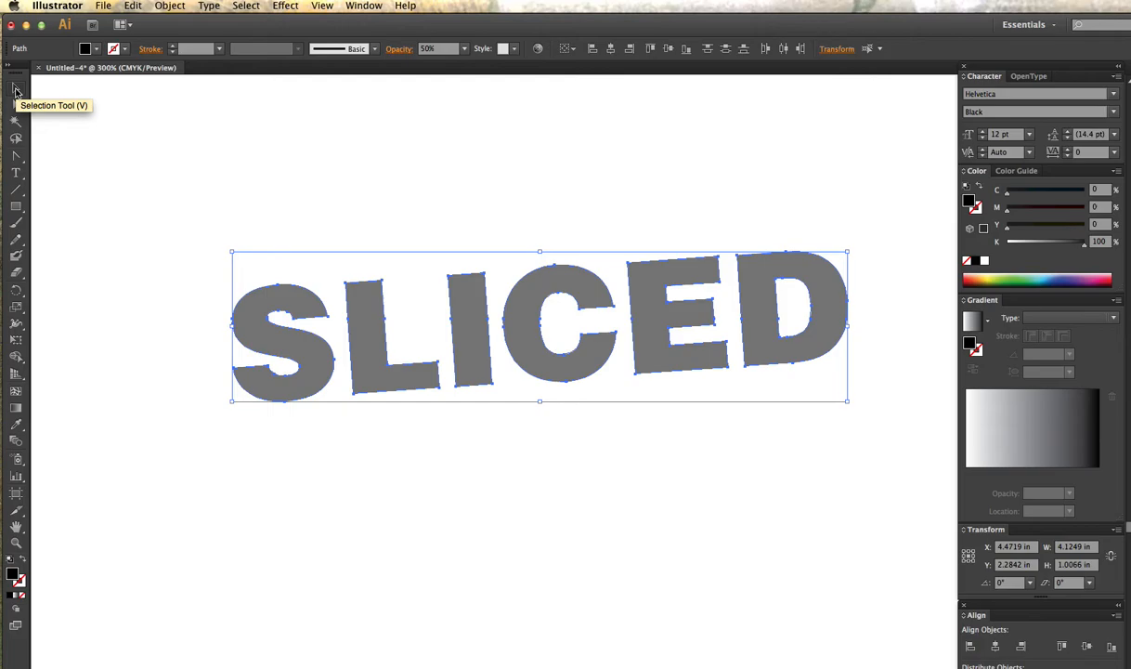
pyautogui.click(160, 113)
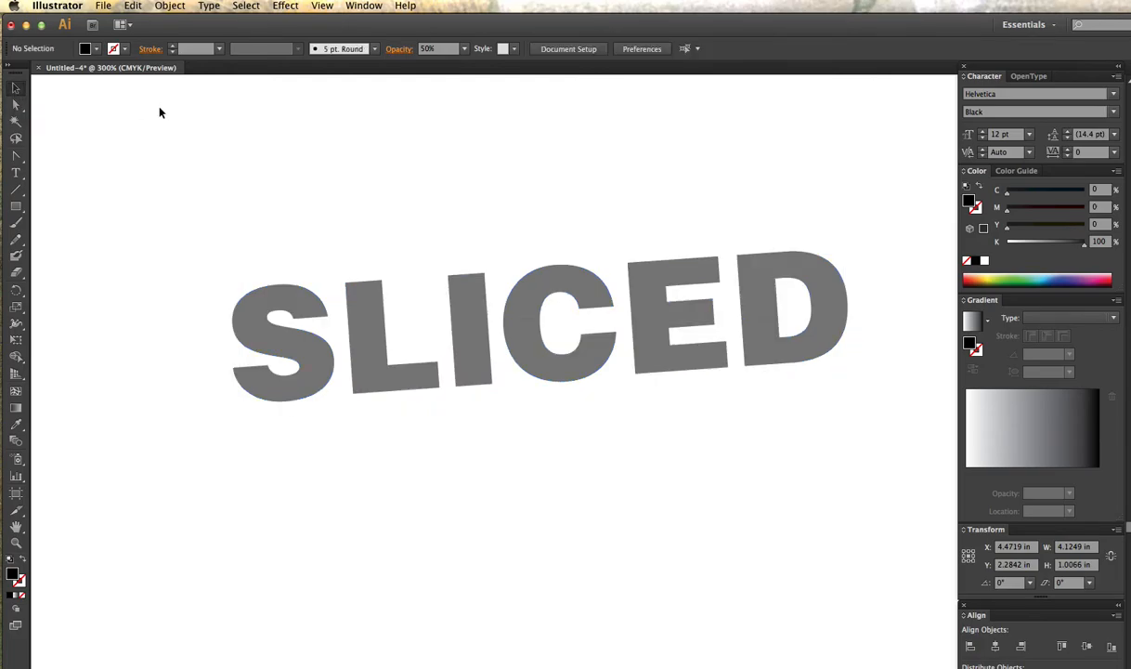
# Group the lower halves of all six letters, and undo a trial move of the group.
pyautogui.click(308, 388)
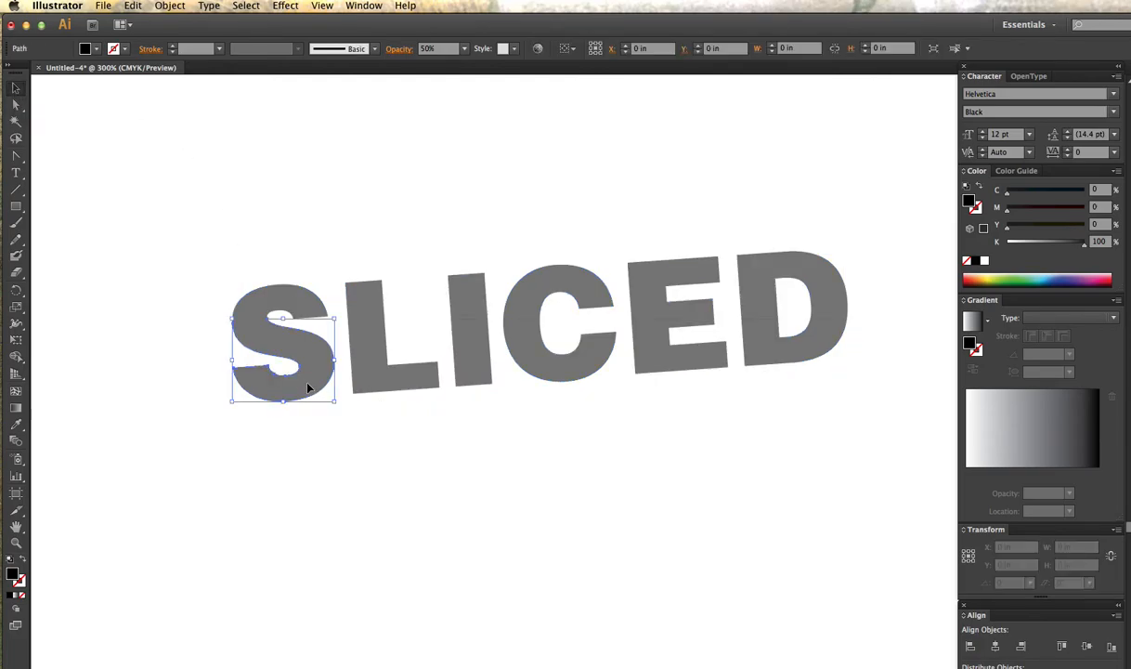
pyautogui.keyDown('shift'); pyautogui.click(415, 381); pyautogui.keyUp('shift')
pyautogui.keyDown('shift'); pyautogui.click(476, 361); pyautogui.keyUp('shift')
pyautogui.keyDown('shift'); pyautogui.click(545, 372); pyautogui.keyUp('shift')
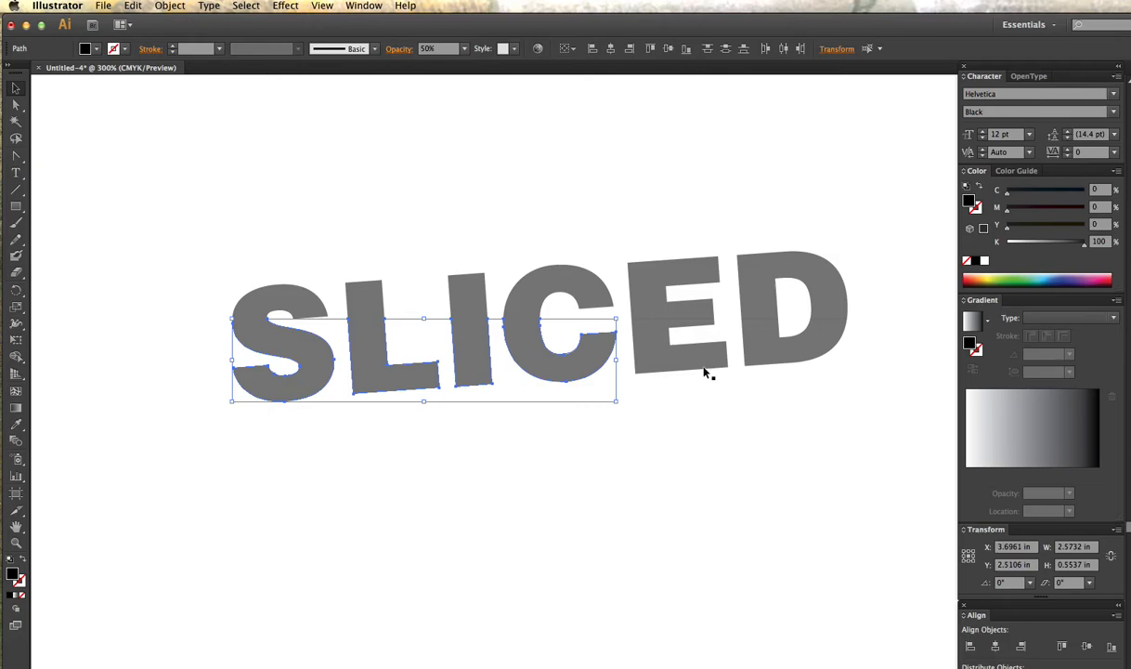
pyautogui.keyDown('shift'); pyautogui.click(687, 348); pyautogui.keyUp('shift')
pyautogui.keyDown('shift'); pyautogui.click(761, 356); pyautogui.keyUp('shift')
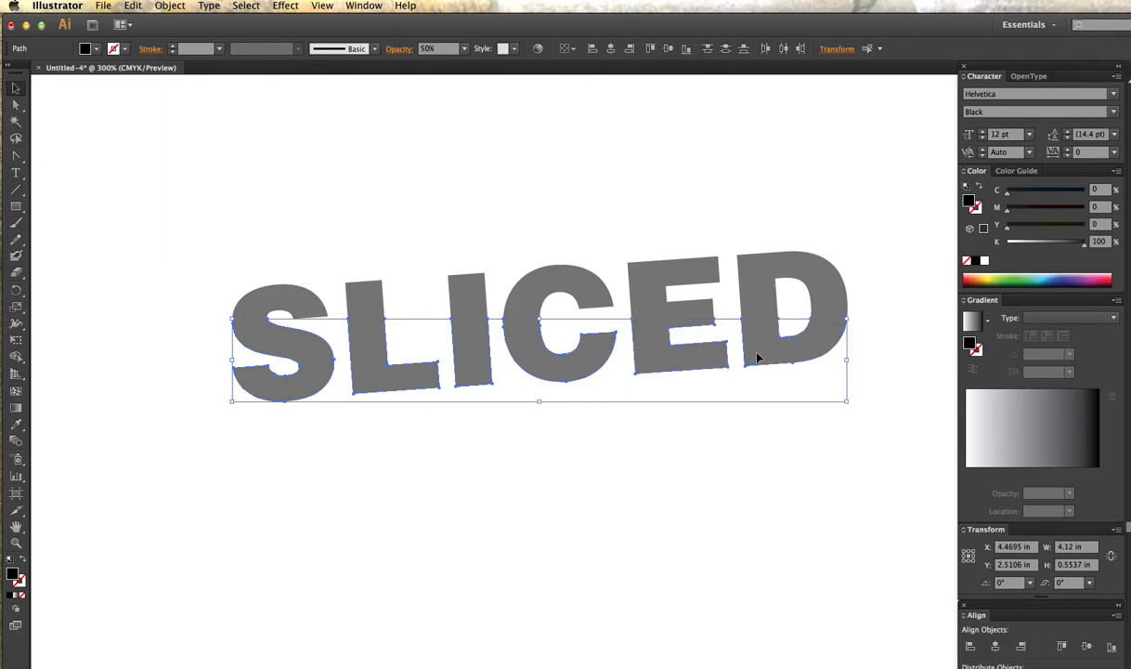
pyautogui.press('super+g')
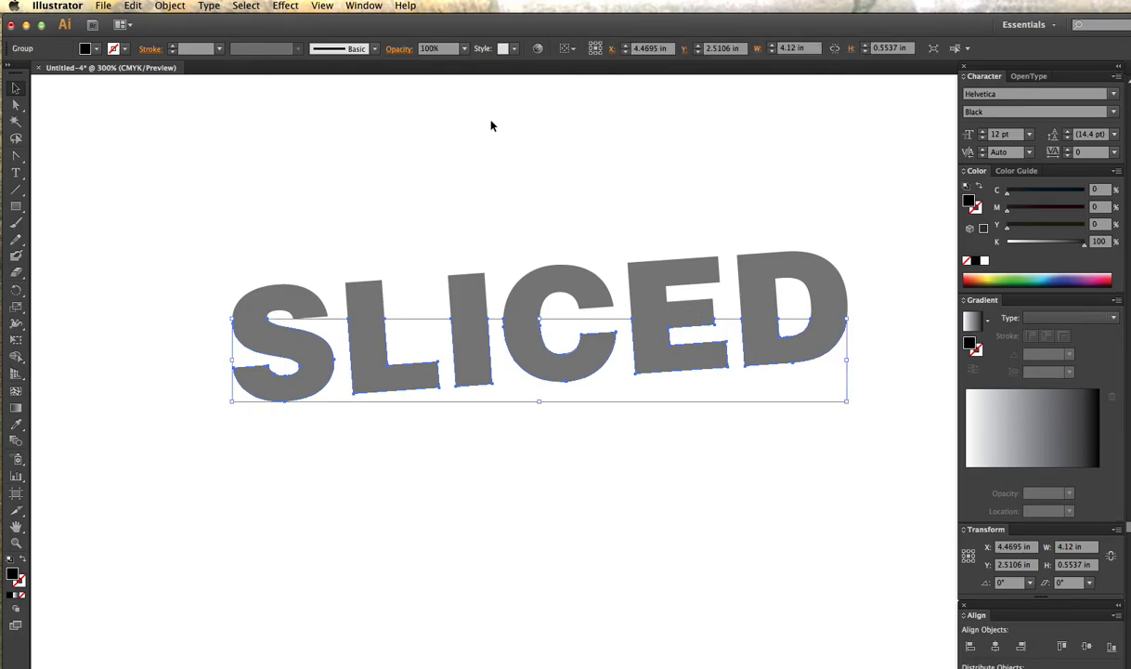
pyautogui.moveTo(359, 369); pyautogui.dragTo(352, 375)
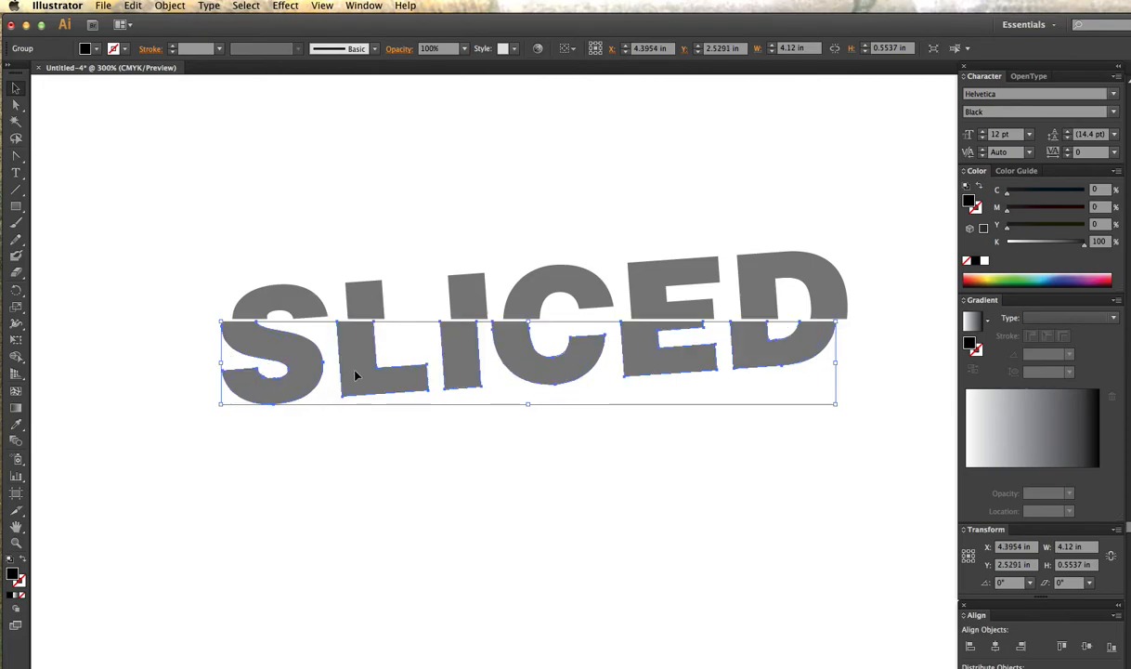
pyautogui.press('super+z')
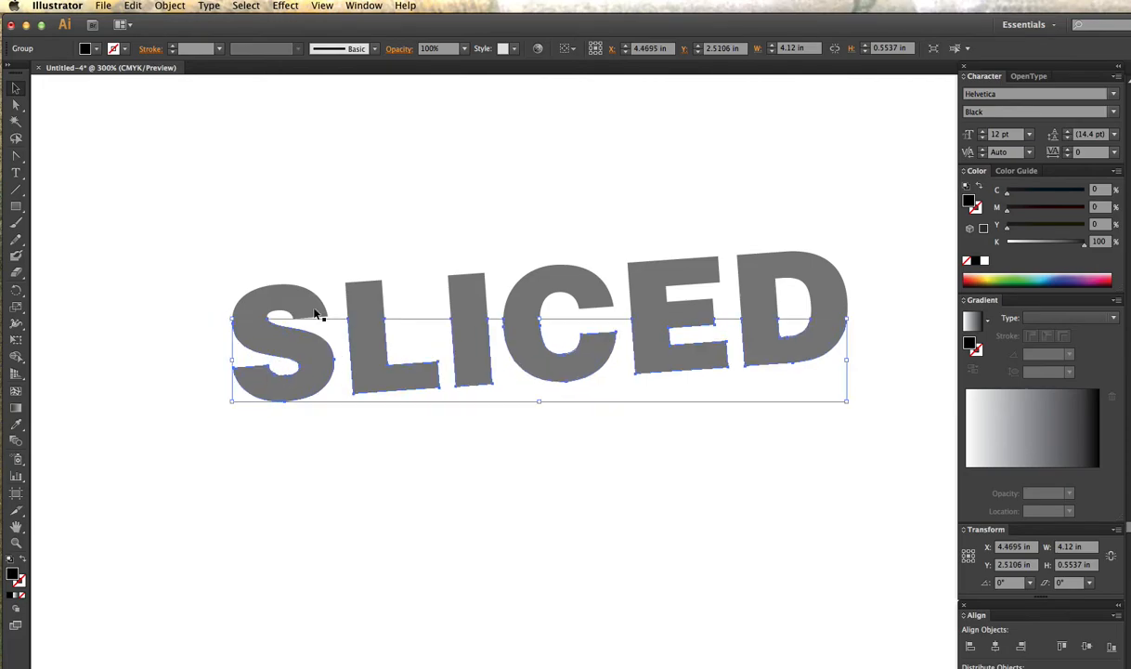
# Group the upper halves of all six letters and deselect them.
pyautogui.click(295, 297)
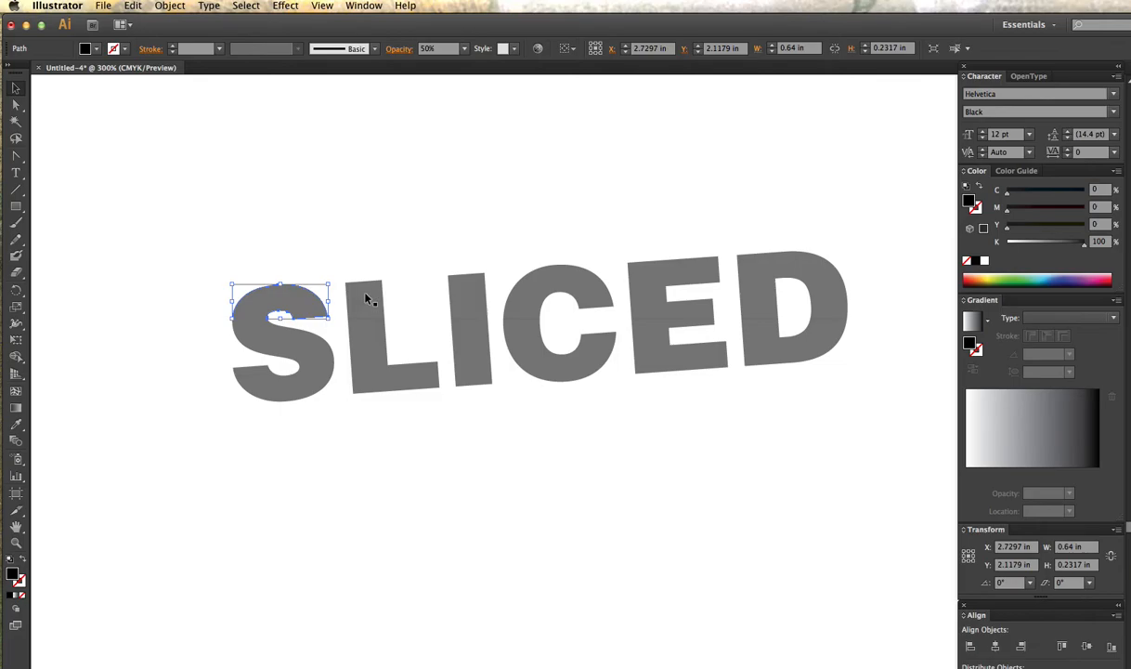
pyautogui.moveTo(248, 232); pyautogui.dragTo(805, 265)
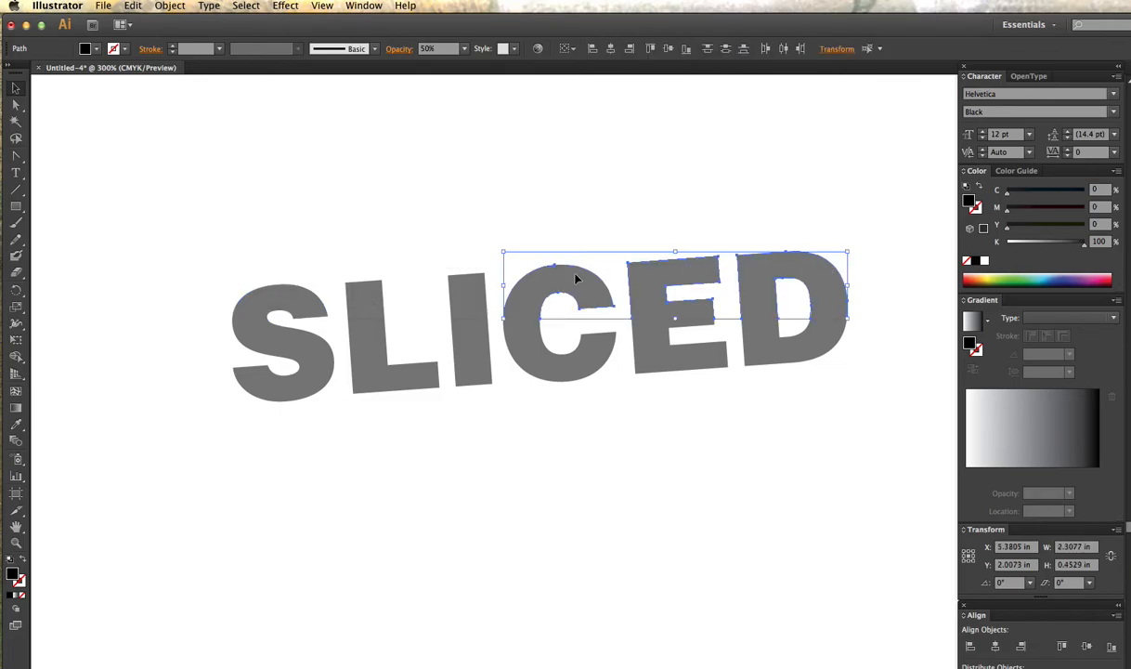
pyautogui.keyDown('shift'); pyautogui.click(473, 293); pyautogui.keyUp('shift')
pyautogui.keyDown('shift'); pyautogui.click(373, 306); pyautogui.keyUp('shift')
pyautogui.keyDown('shift'); pyautogui.click(320, 300); pyautogui.keyUp('shift')
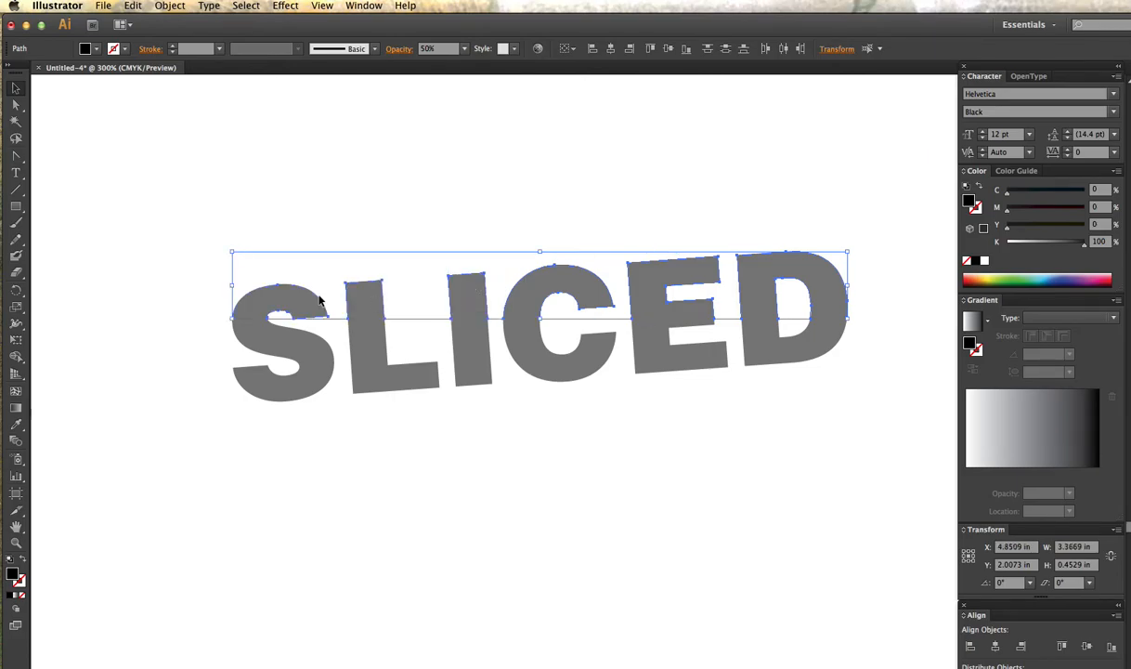
pyautogui.press('super+g')
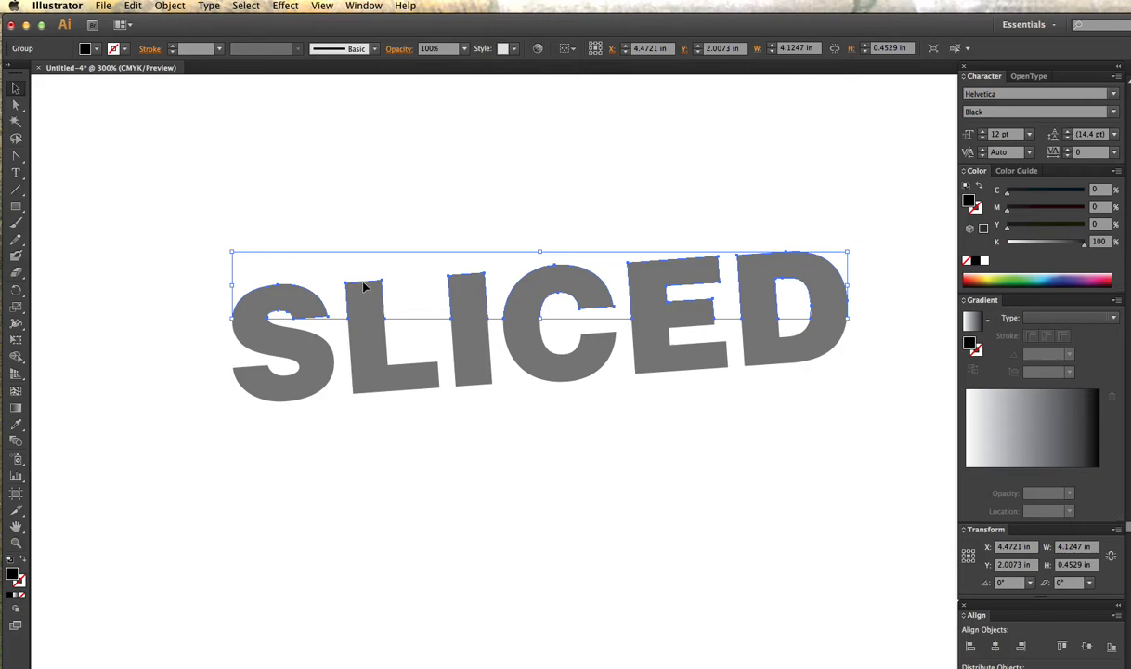
pyautogui.click(371, 227)
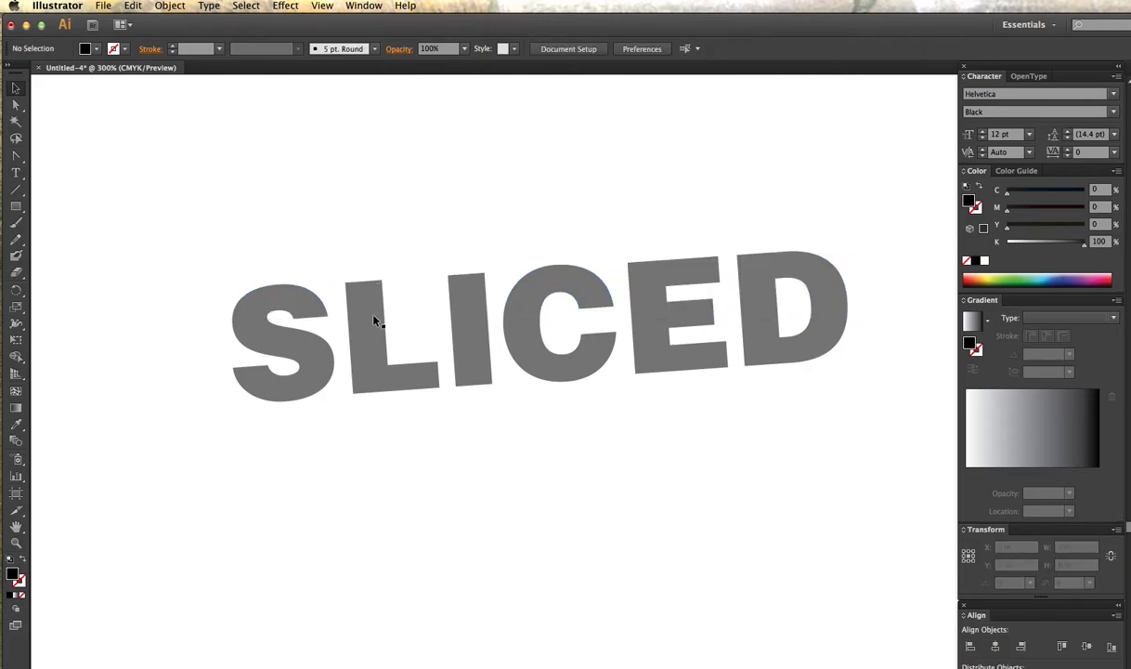
# Nudge the group of lower letter halves about 0.06 in to the left.
pyautogui.click(366, 374)
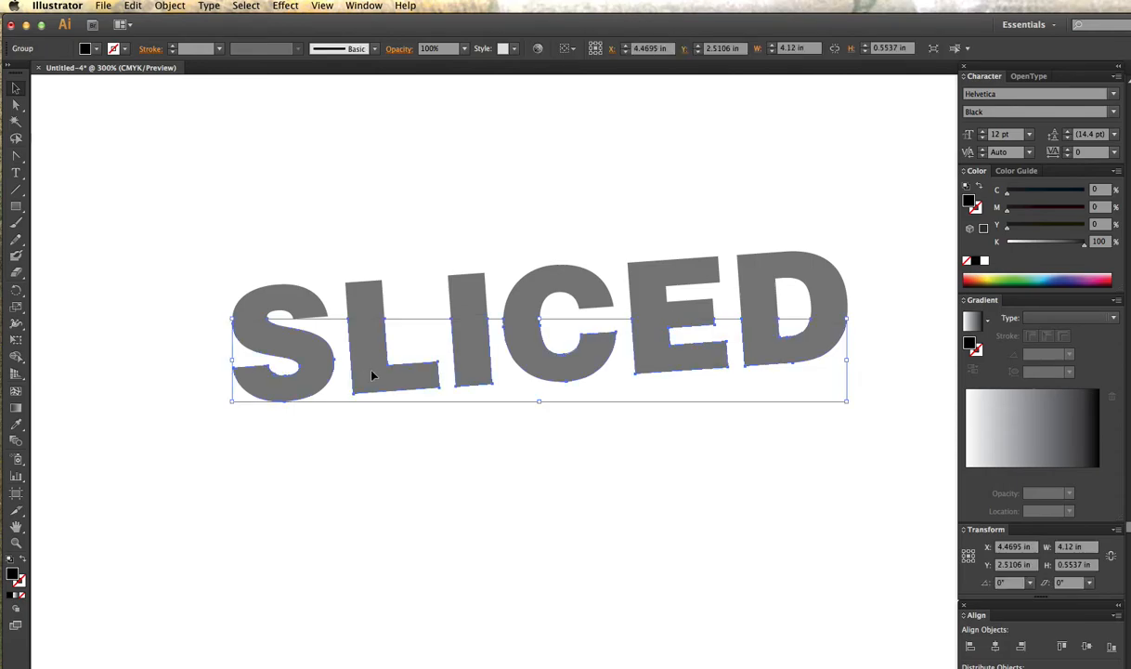
pyautogui.press('Left')
pyautogui.press('Left')
pyautogui.press('Left')
pyautogui.press('Left')
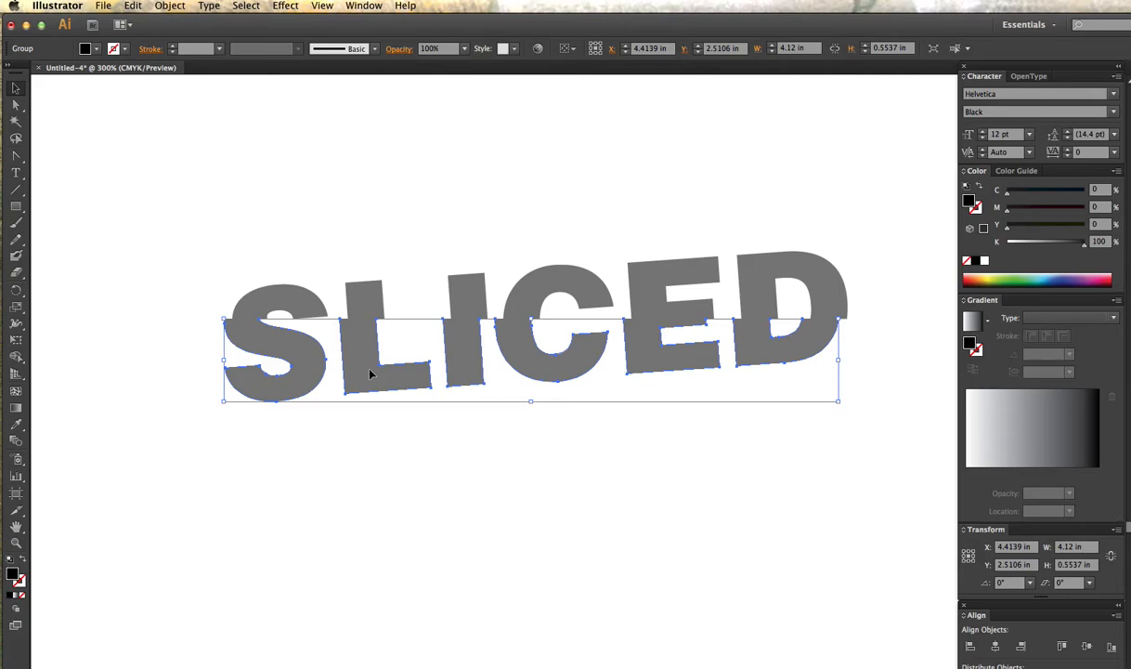
# Fill both groups of letter halves with white, deselect them, and check the shapes in Outline view before returning to Preview.
pyautogui.keyDown('shift'); pyautogui.click(307, 292); pyautogui.keyUp('shift')
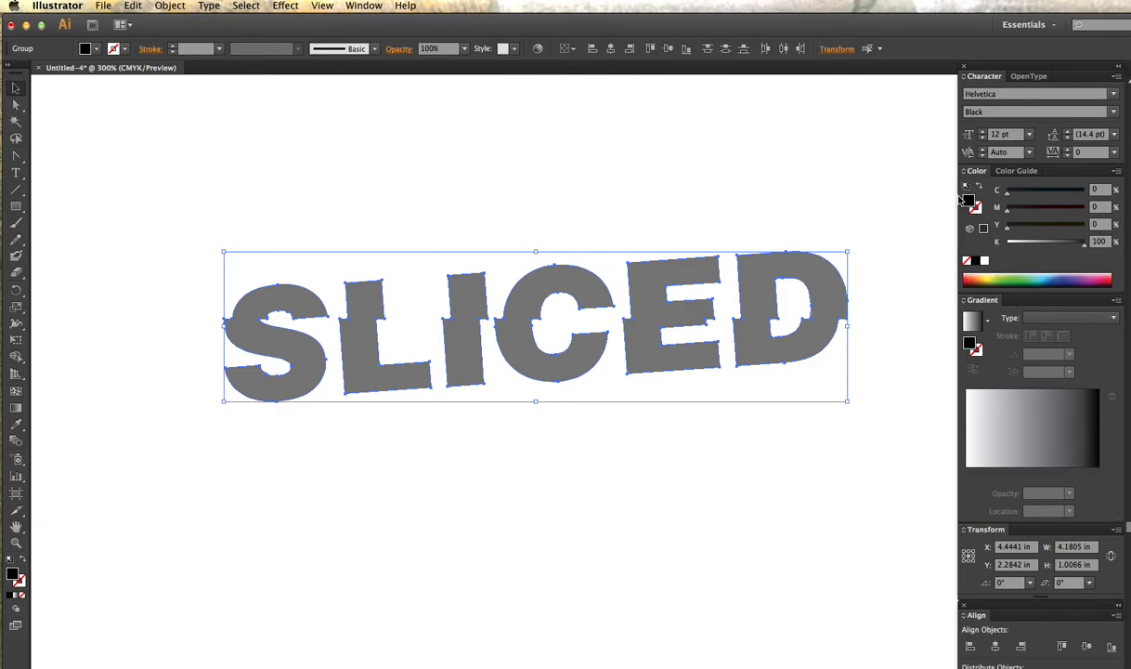
pyautogui.click(985, 263)
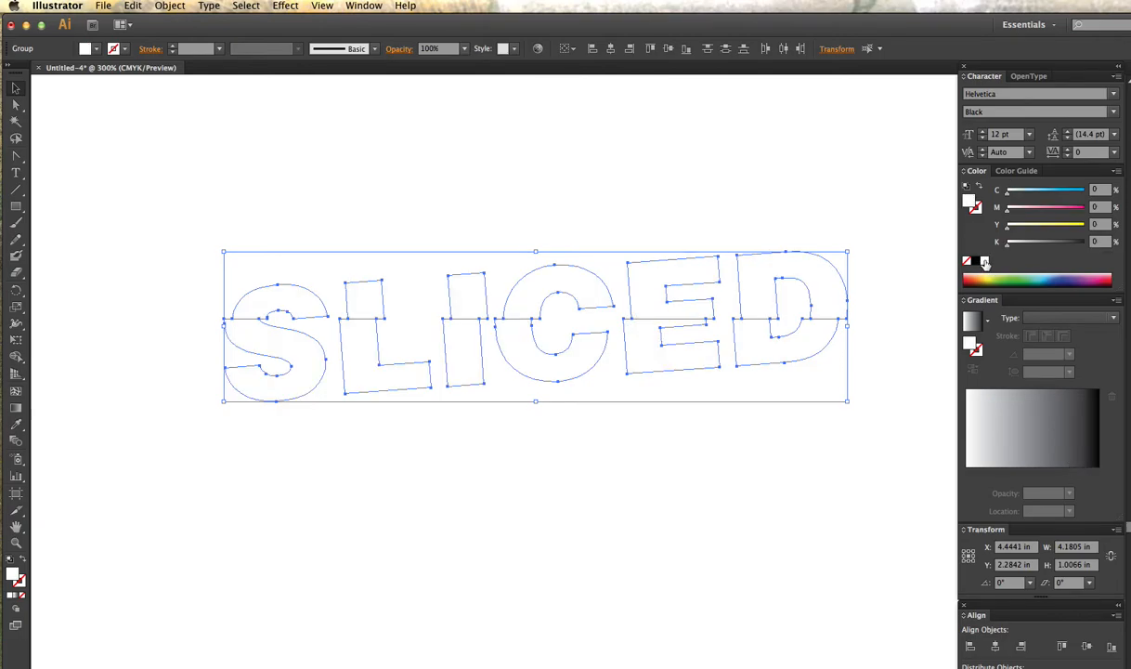
pyautogui.click(920, 263)
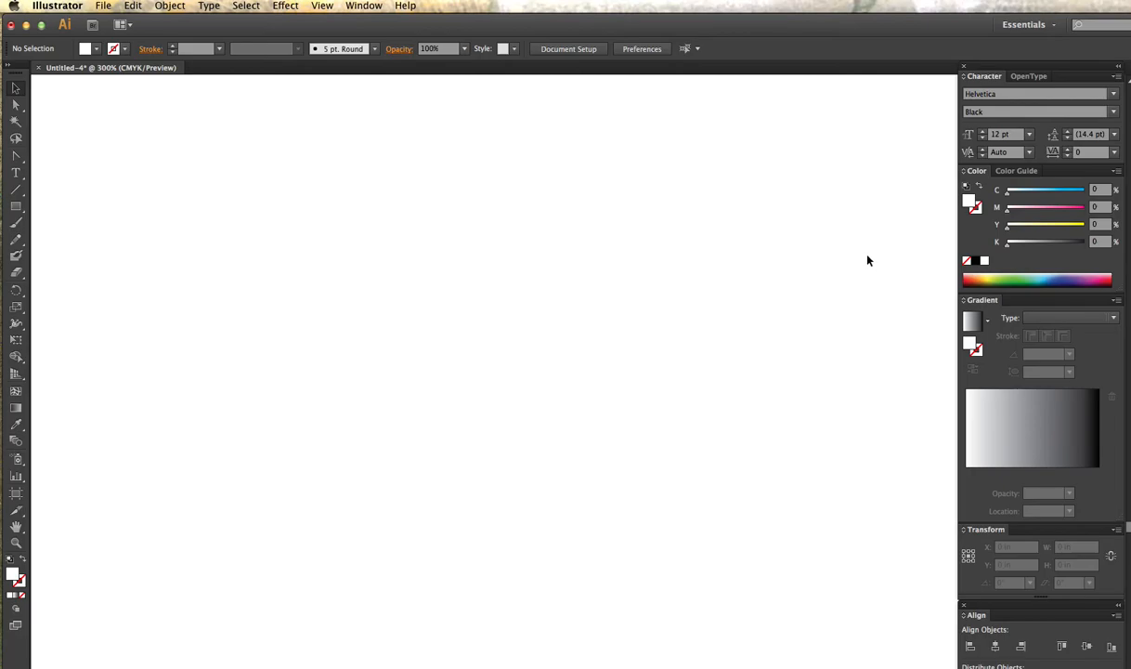
pyautogui.press('super+y')
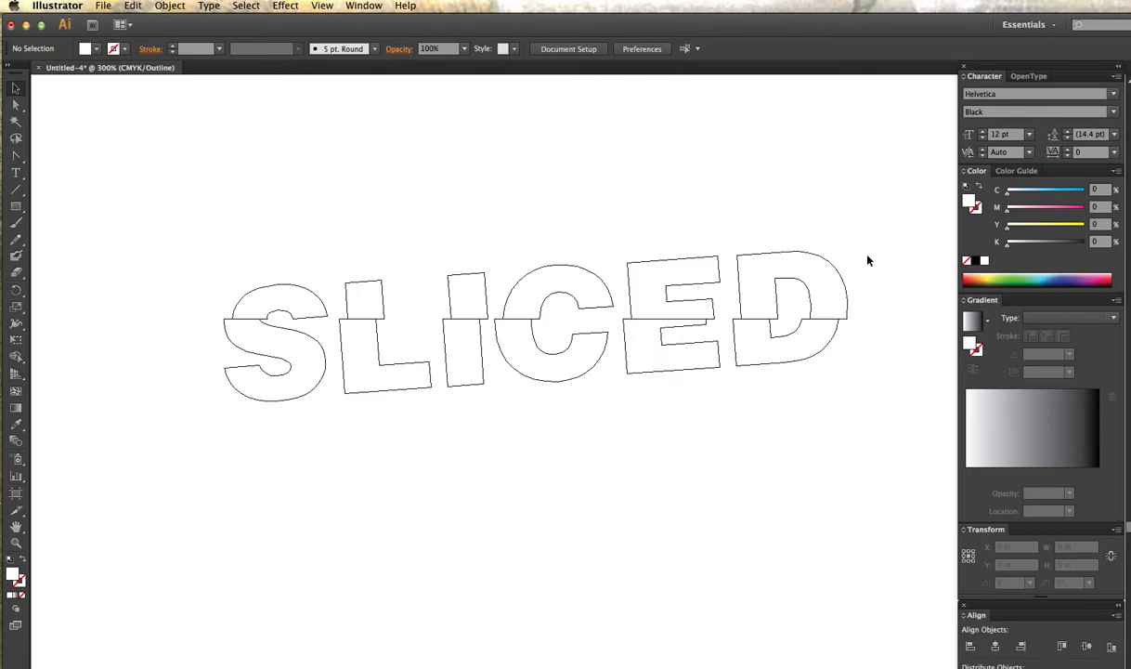
pyautogui.press('super+y')
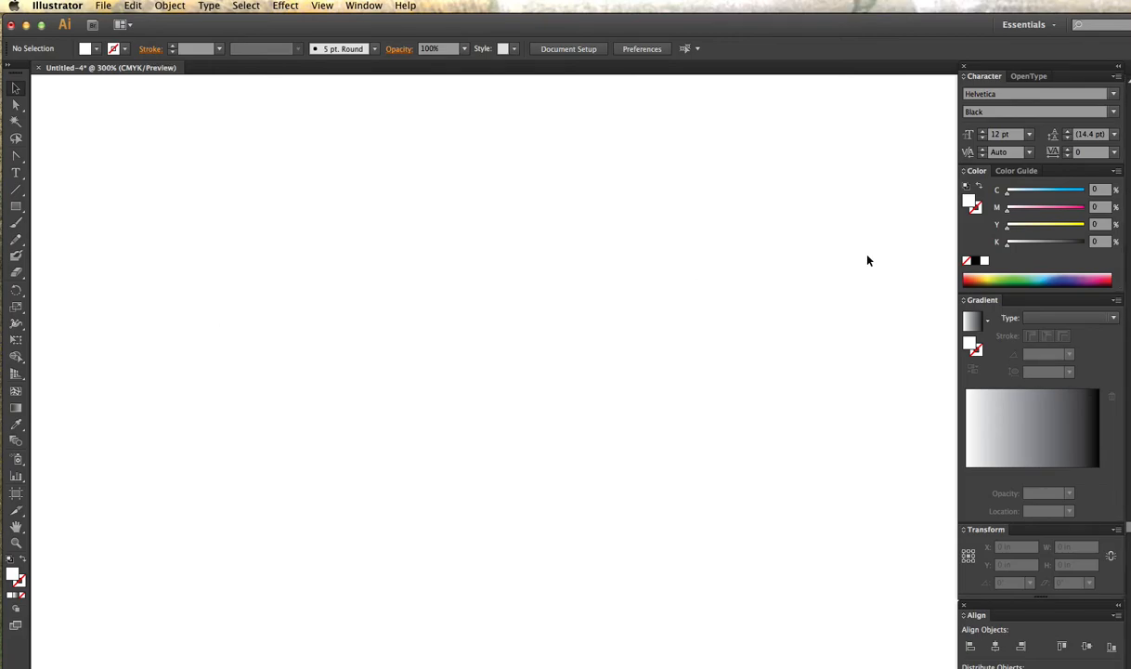
# Draw a rectangle about 5.86 × 3.5 in over the lettering and nudge it left to about X 4.18 in.
pyautogui.click(16, 206)
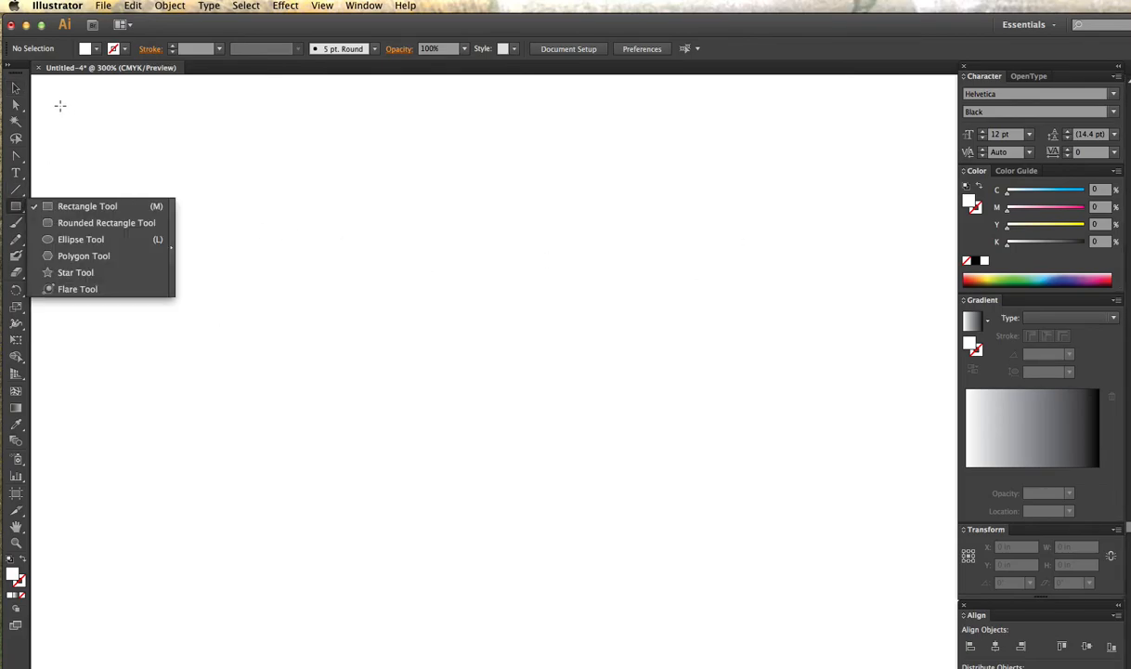
pyautogui.moveTo(60, 104); pyautogui.dragTo(933, 628)
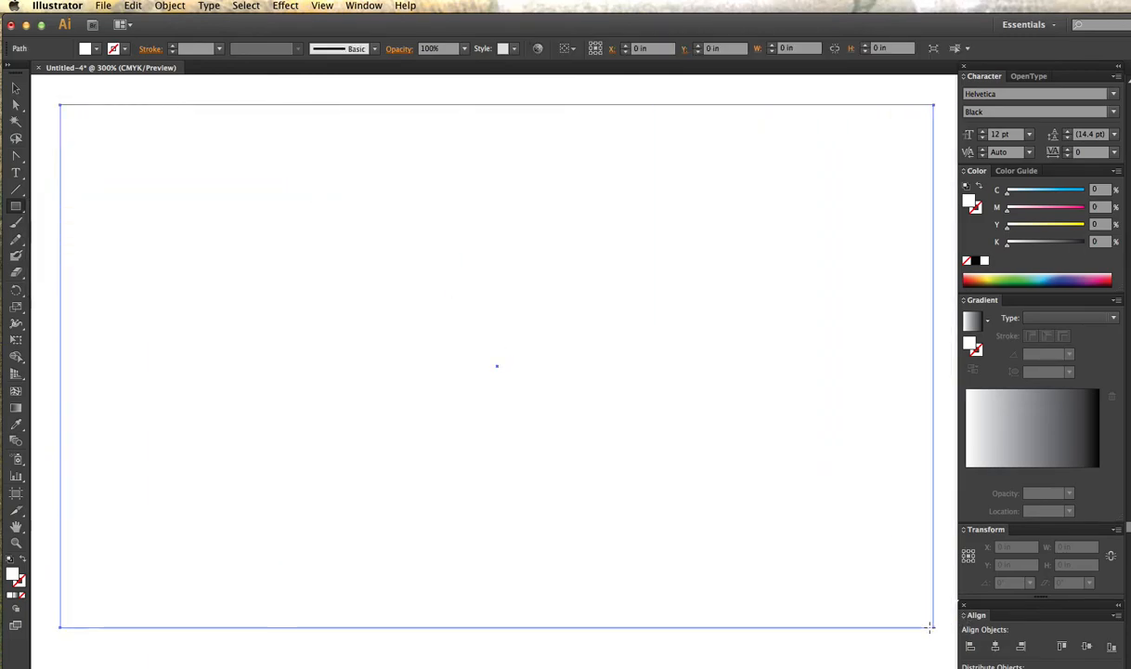
pyautogui.press('Left')
pyautogui.press('Left')
pyautogui.press('Left')
pyautogui.press('Left')
pyautogui.press('Left')
pyautogui.press('Left')
pyautogui.press('Left')
pyautogui.press('Left')
pyautogui.press('Left')
pyautogui.press('Left')
pyautogui.press('Left')
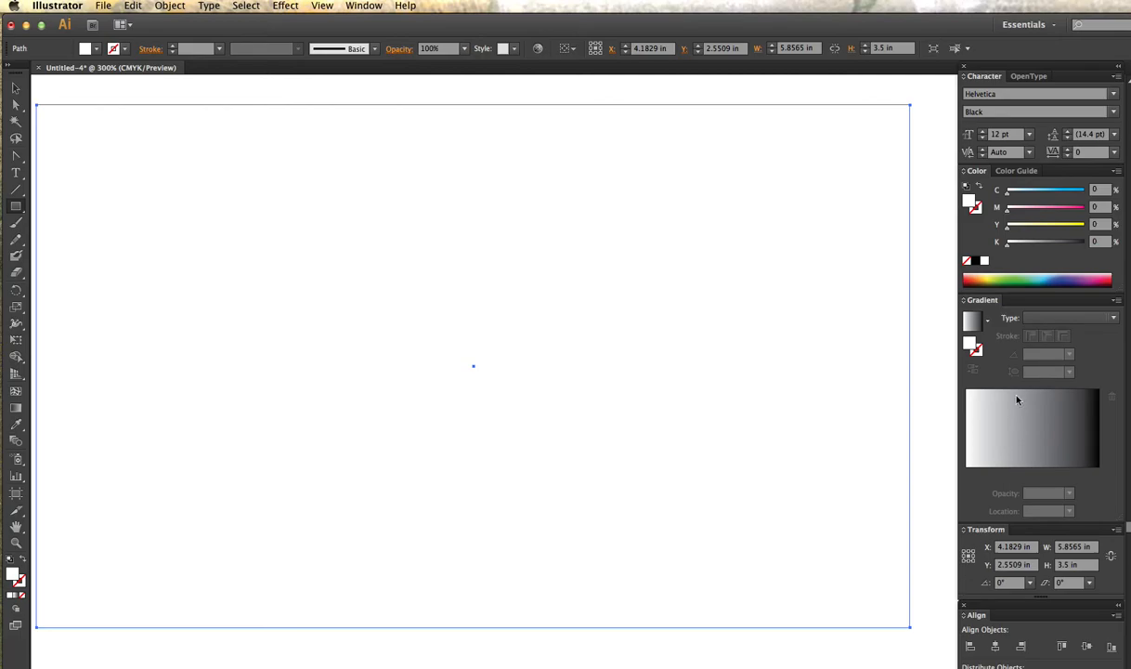
# Fill the large rectangle with a dark red of about C 25, M 100, Y 74, K 19.
pyautogui.click(1105, 278)
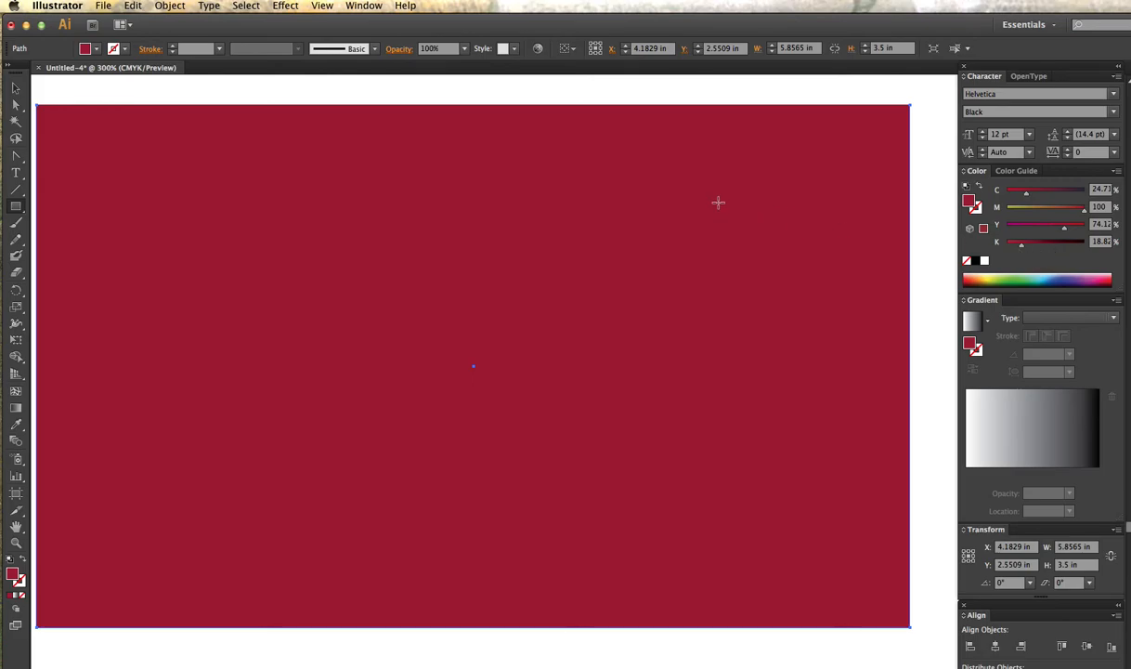
pyautogui.hscroll(3, 745, 152)
pyautogui.scroll(-1, 745, 151)
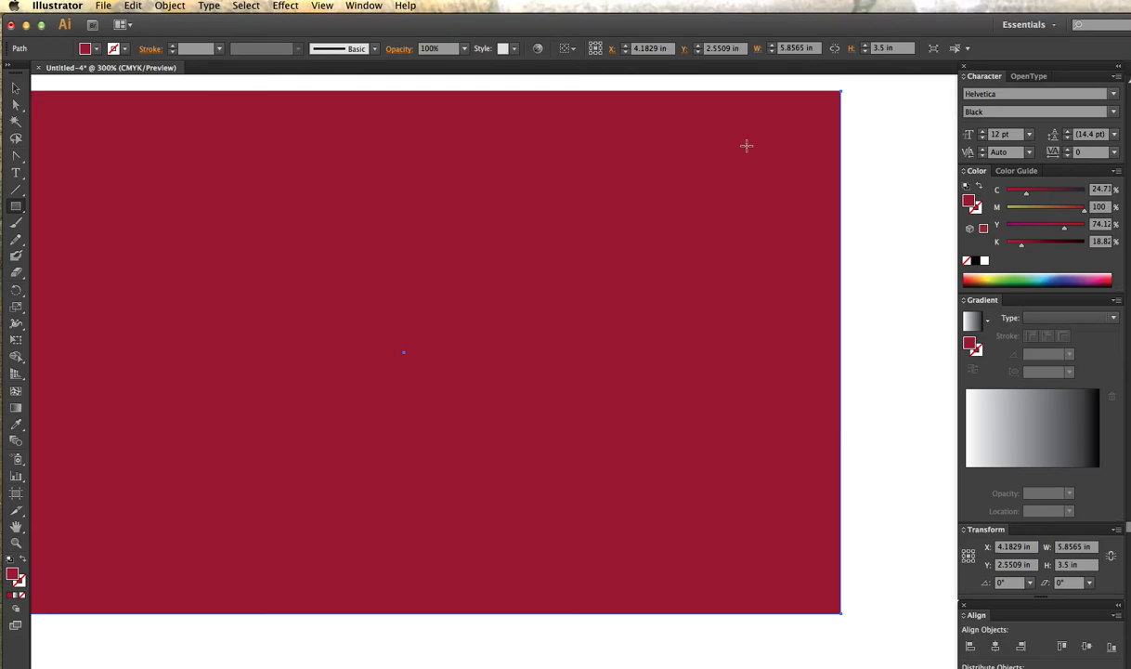
# Send the dark red rectangle behind the lettering and deselect it.
pyautogui.press('super+minus')
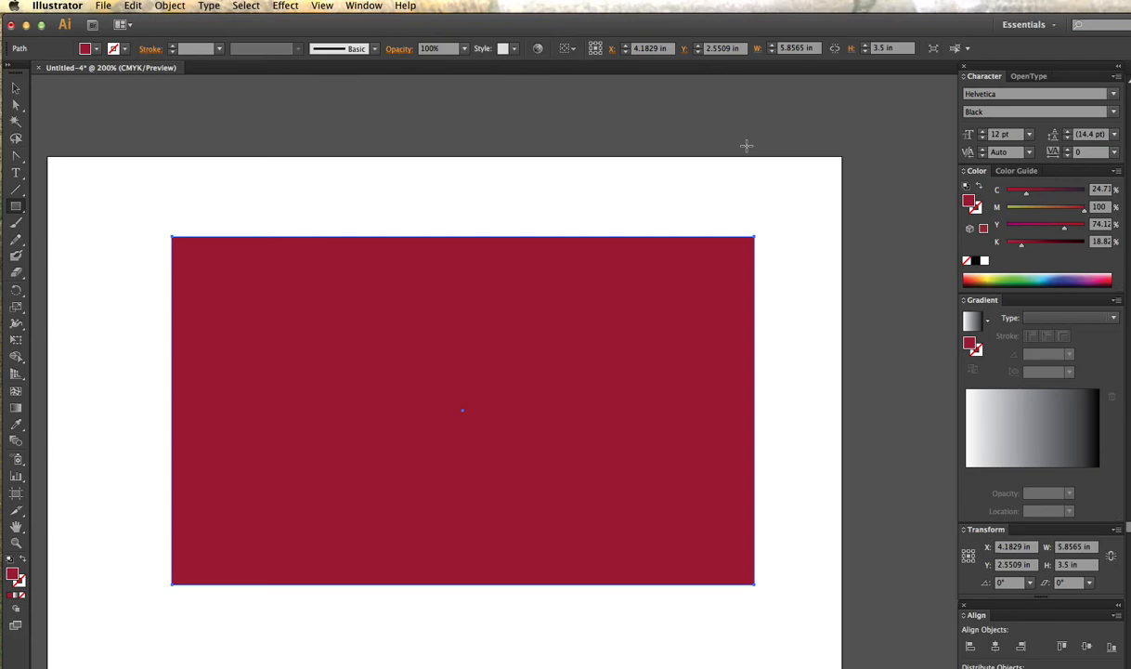
pyautogui.press('super')
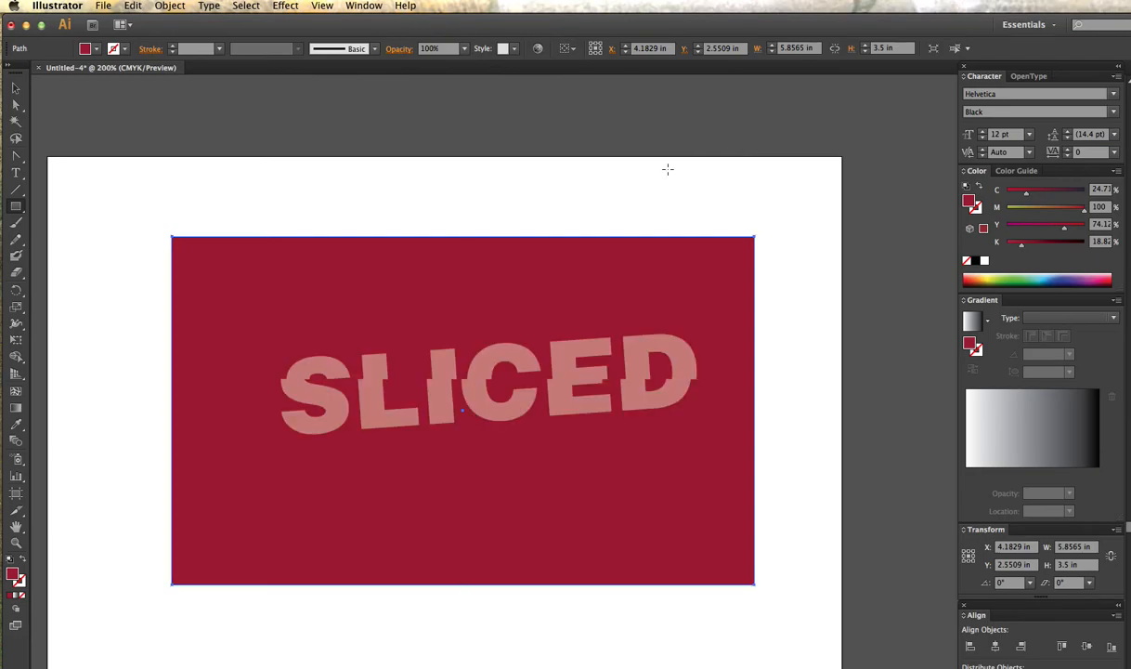
pyautogui.press('v')
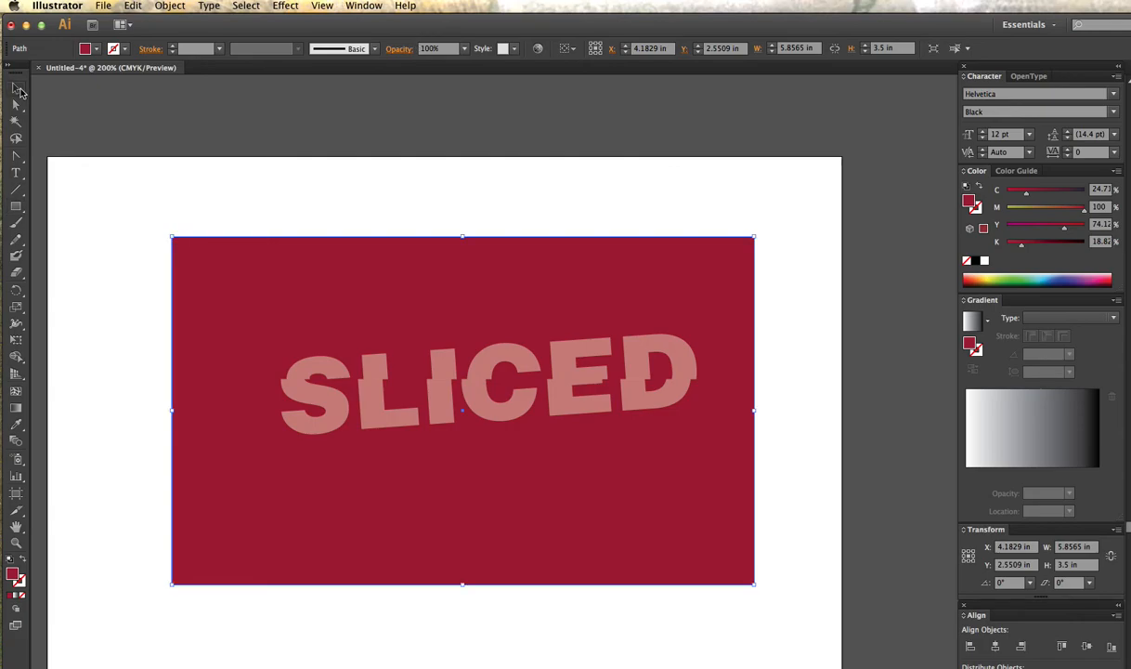
pyautogui.click(316, 197)
# Ungroup the groups of upper and lower letter halves and deselect the pieces.
pyautogui.click(330, 371)
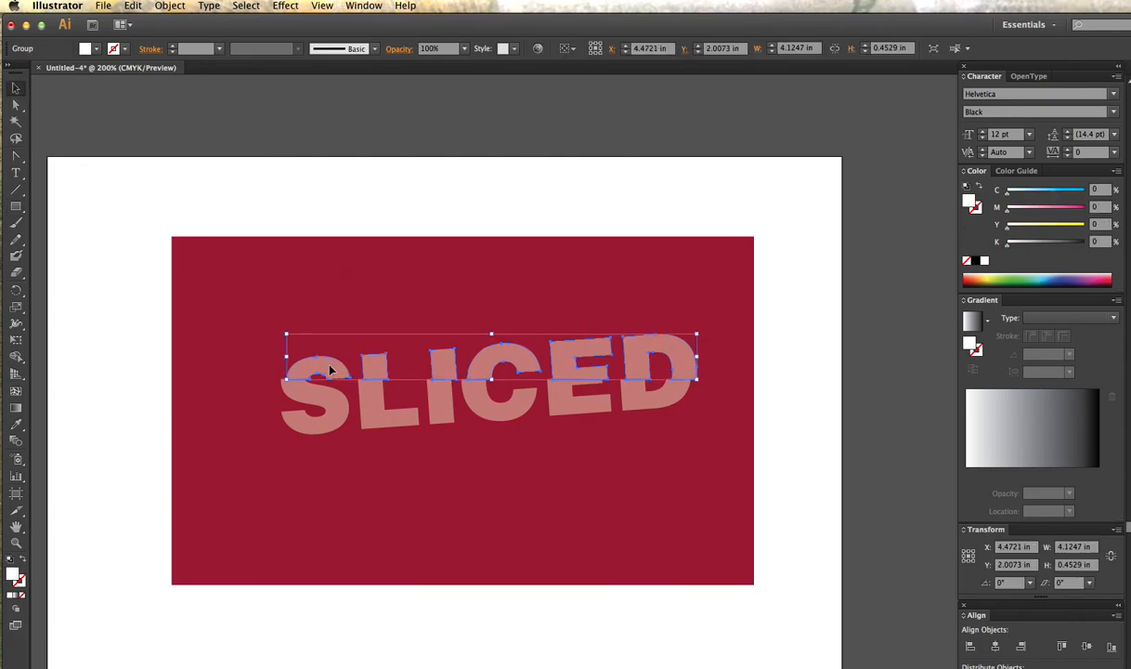
pyautogui.keyDown('shift'); pyautogui.click(346, 413); pyautogui.keyUp('shift')
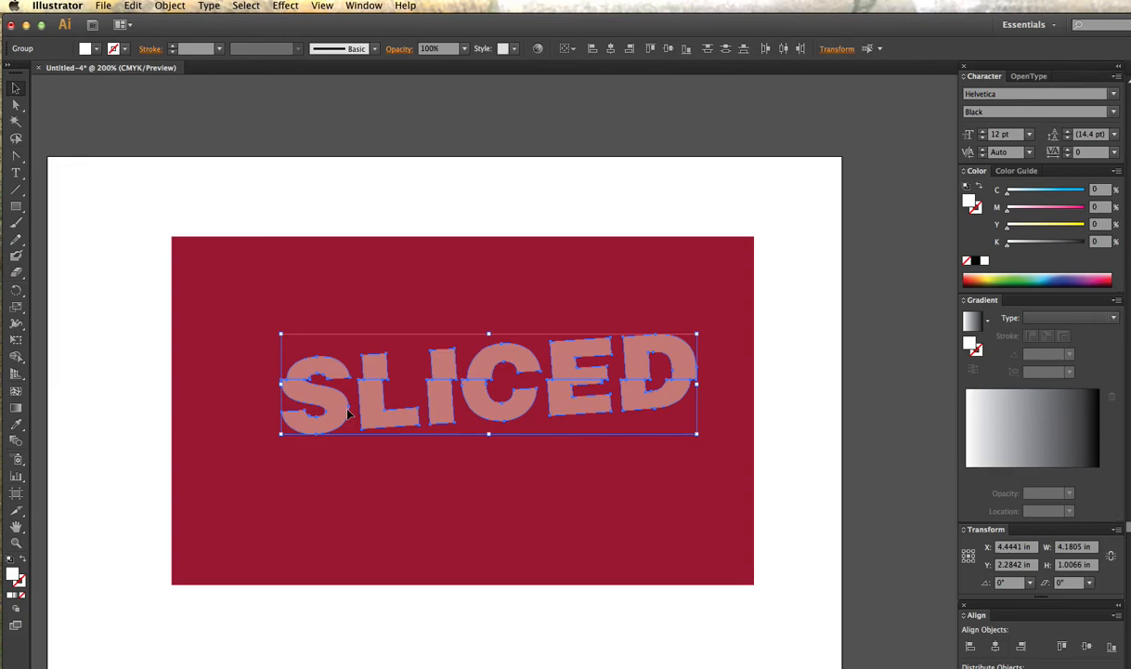
pyautogui.press('super+shift+g')
pyautogui.click(376, 173)
# Set the opacity of all six upper letter halves to 100%.
pyautogui.click(329, 369)
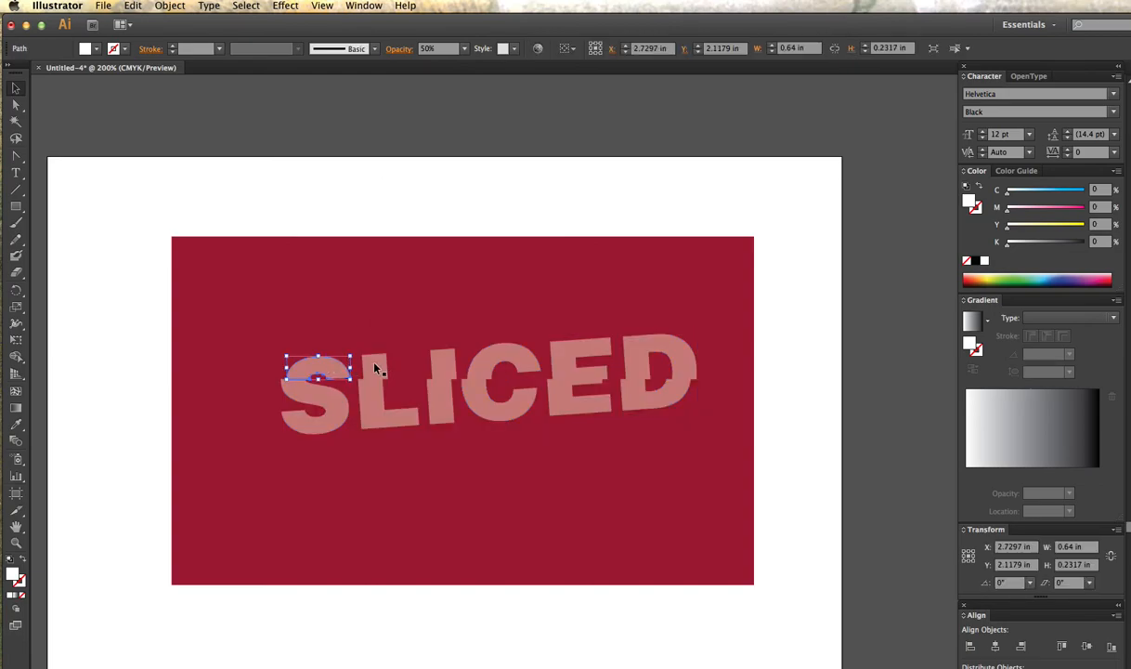
pyautogui.keyDown('shift'); pyautogui.click(373, 358); pyautogui.keyUp('shift')
pyautogui.keyDown('shift'); pyautogui.click(442, 357); pyautogui.keyUp('shift')
pyautogui.keyDown('shift'); pyautogui.click(502, 357); pyautogui.keyUp('shift')
pyautogui.keyDown('shift'); pyautogui.click(583, 353); pyautogui.keyUp('shift')
pyautogui.keyDown('shift'); pyautogui.click(641, 358); pyautogui.keyUp('shift')
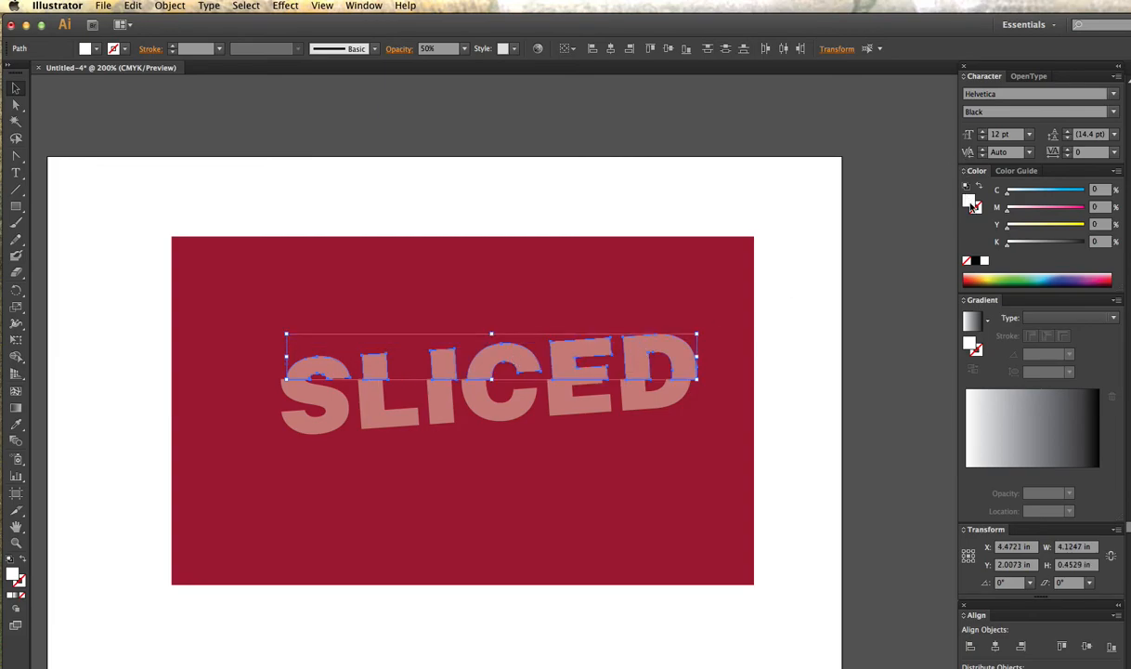
pyautogui.click(464, 51)
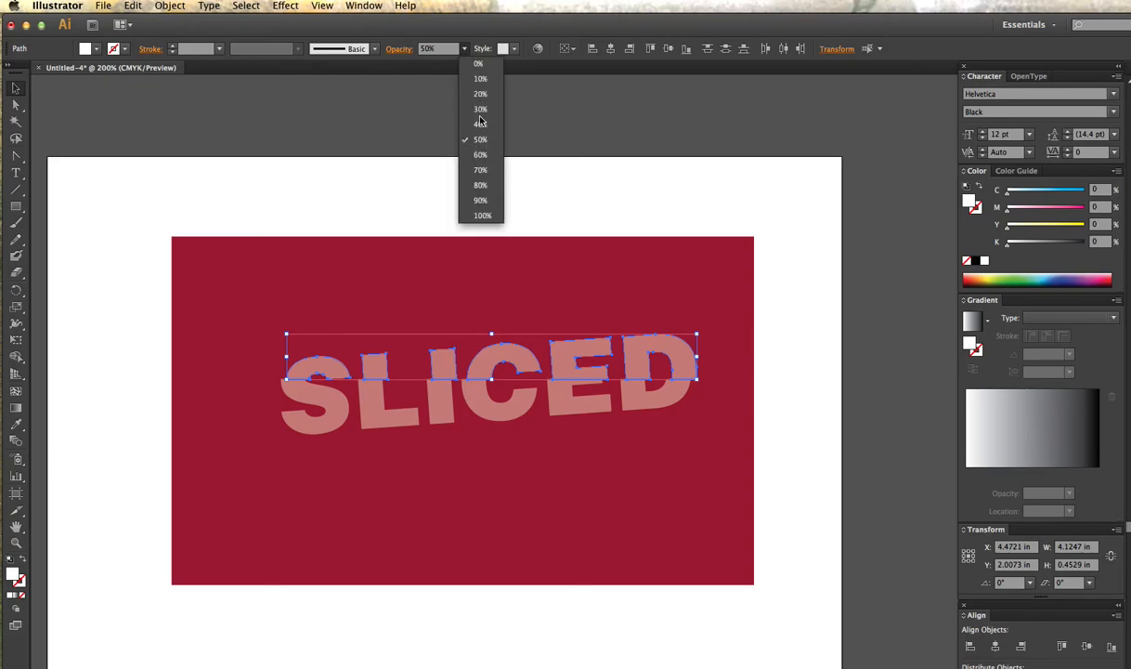
pyautogui.click(478, 217)
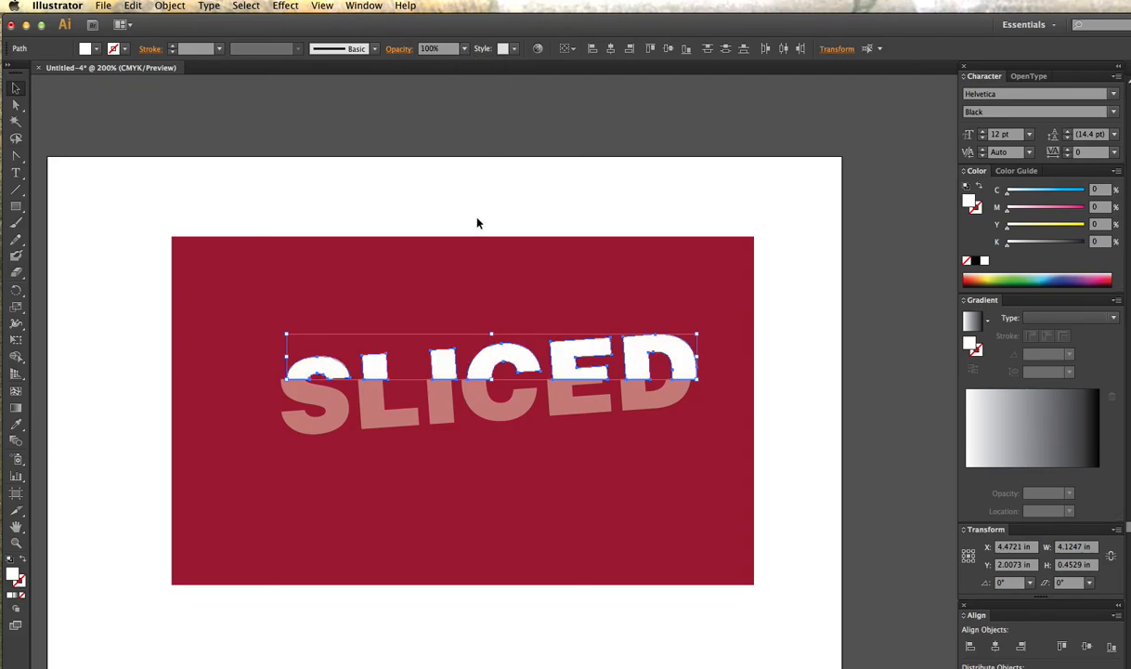
pyautogui.click(311, 425)
pyautogui.keyDown('shift'); pyautogui.click(383, 419); pyautogui.keyUp('shift')
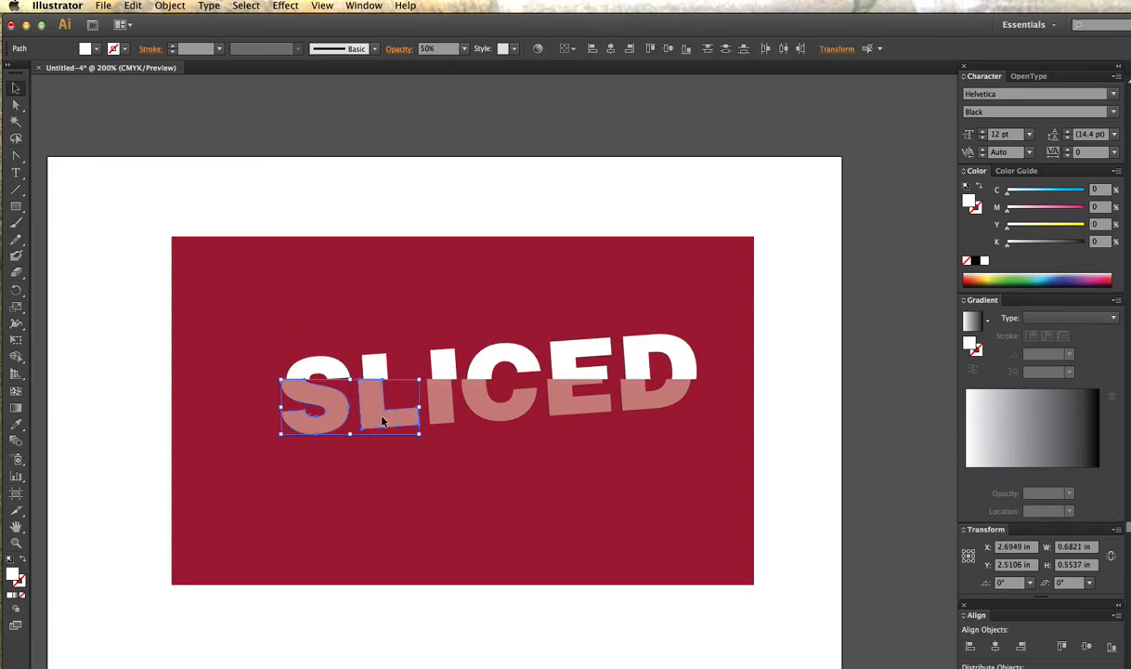
pyautogui.keyDown('shift'); pyautogui.click(446, 413); pyautogui.keyUp('shift')
pyautogui.keyDown('shift'); pyautogui.click(443, 414); pyautogui.keyUp('shift')
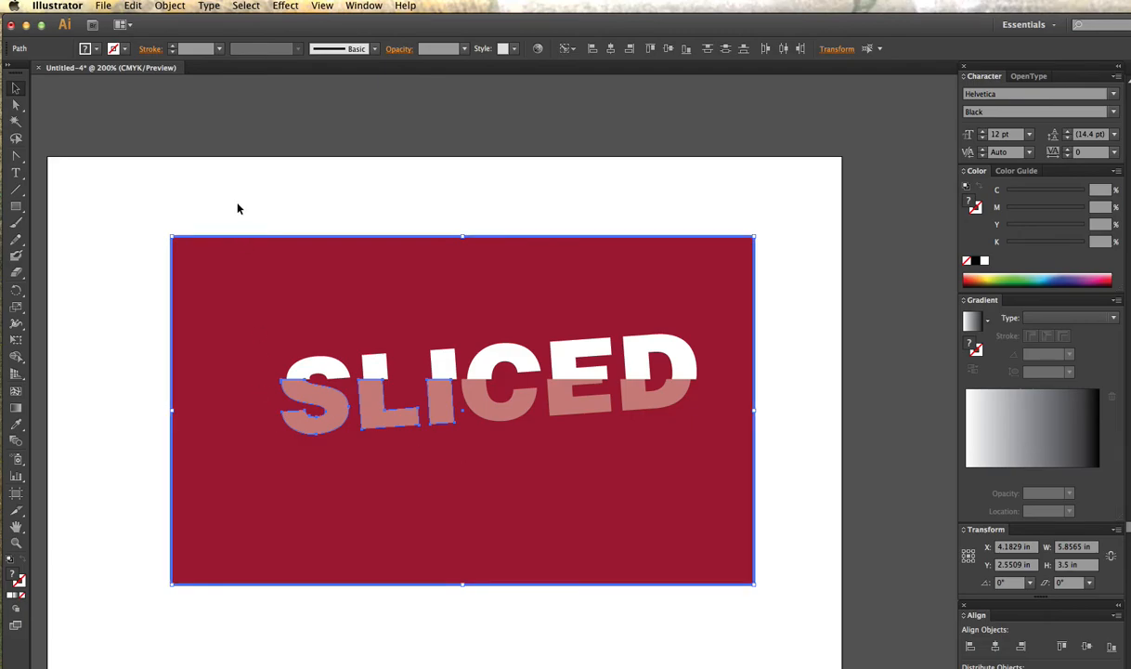
pyautogui.click(149, 222)
# Set the opacity of all six lower letter halves to 100% and deselect them.
pyautogui.click(327, 426)
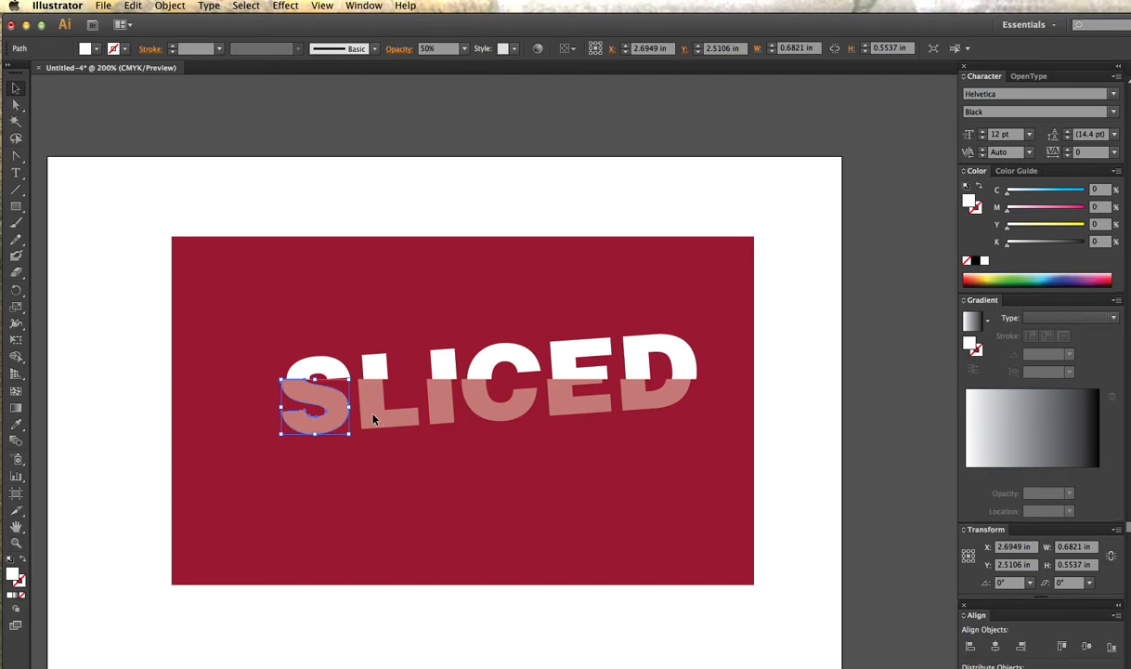
pyautogui.keyDown('shift'); pyautogui.click(414, 415); pyautogui.keyUp('shift')
pyautogui.keyDown('shift'); pyautogui.click(448, 411); pyautogui.keyUp('shift')
pyautogui.keyDown('shift'); pyautogui.click(486, 406); pyautogui.keyUp('shift')
pyautogui.keyDown('shift'); pyautogui.click(574, 397); pyautogui.keyUp('shift')
pyautogui.keyDown('shift'); pyautogui.click(651, 397); pyautogui.keyUp('shift')
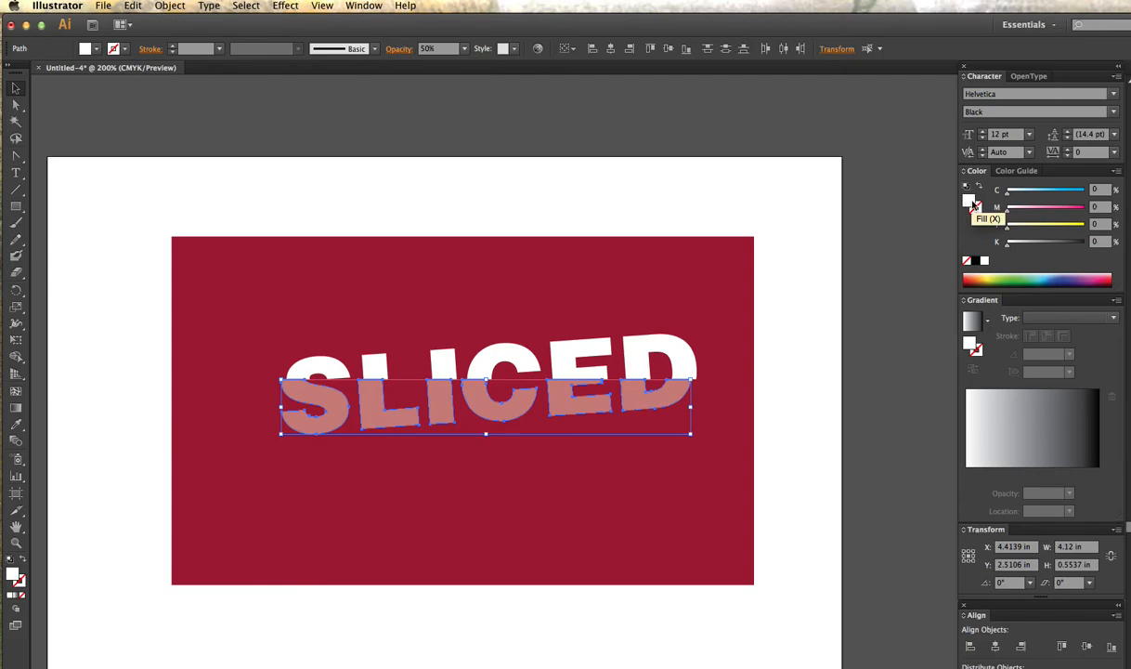
pyautogui.click(463, 49)
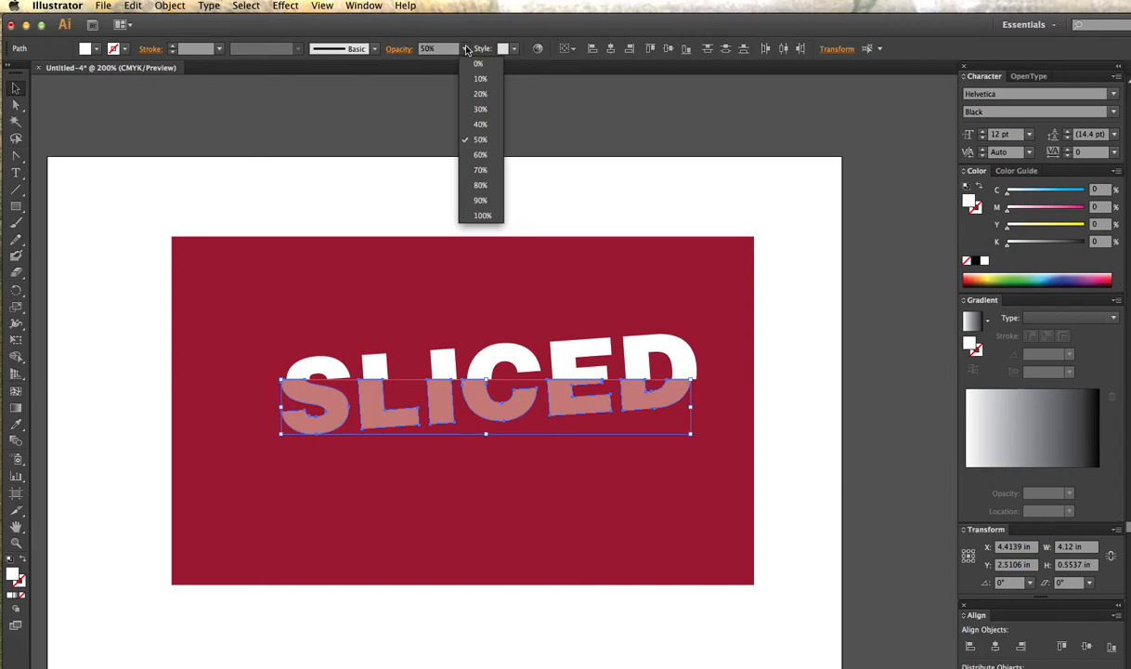
pyautogui.click(483, 216)
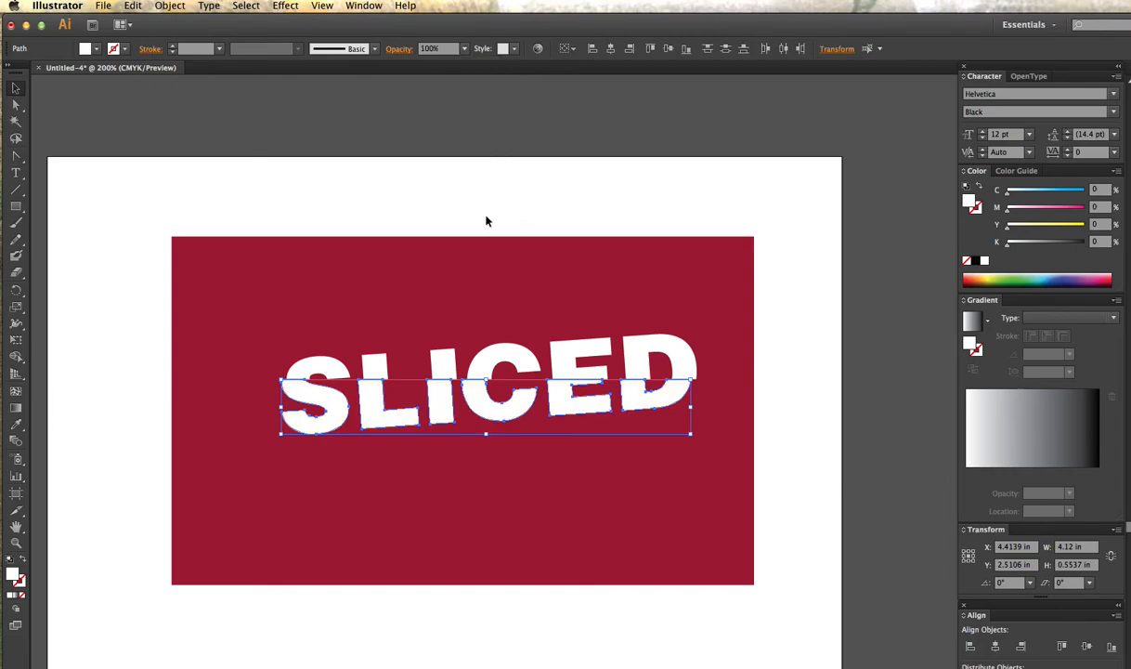
pyautogui.click(352, 203)
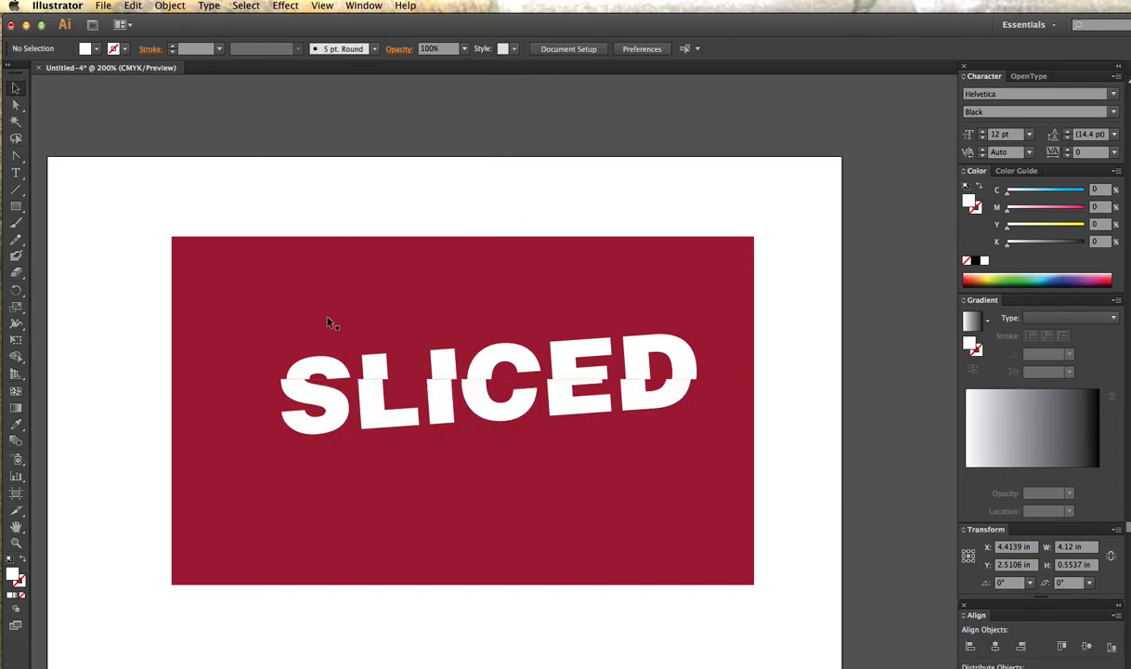
# Group the upper halves of the letters S, L, I, C, E and D.
pyautogui.click(324, 368)
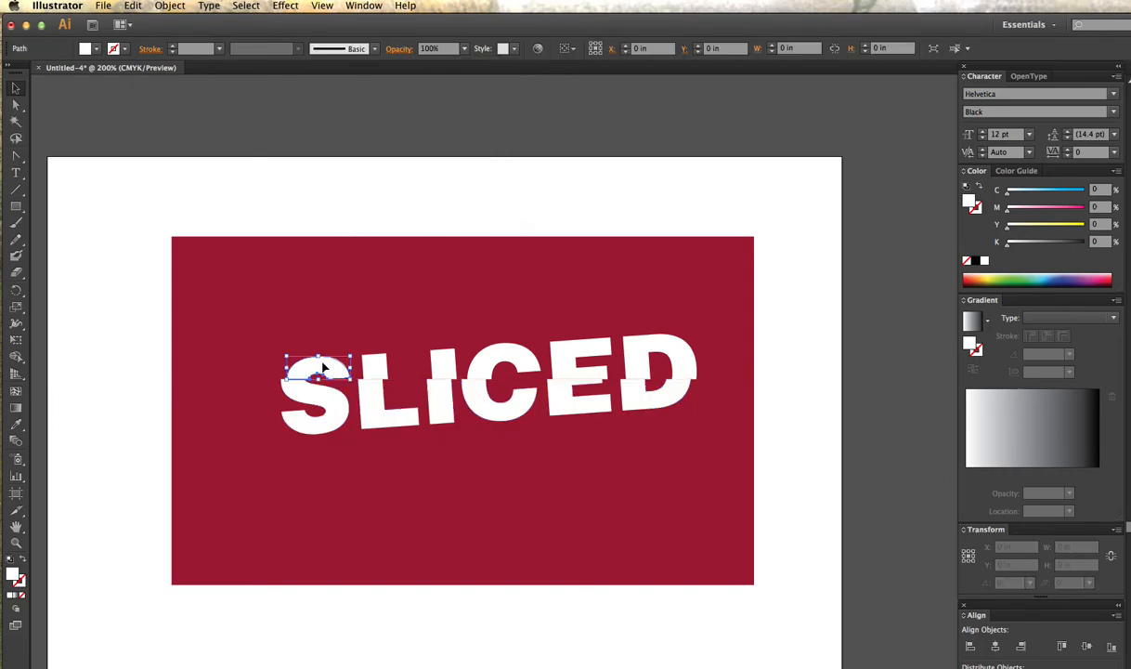
pyautogui.keyDown('shift'); pyautogui.click(369, 367); pyautogui.keyUp('shift')
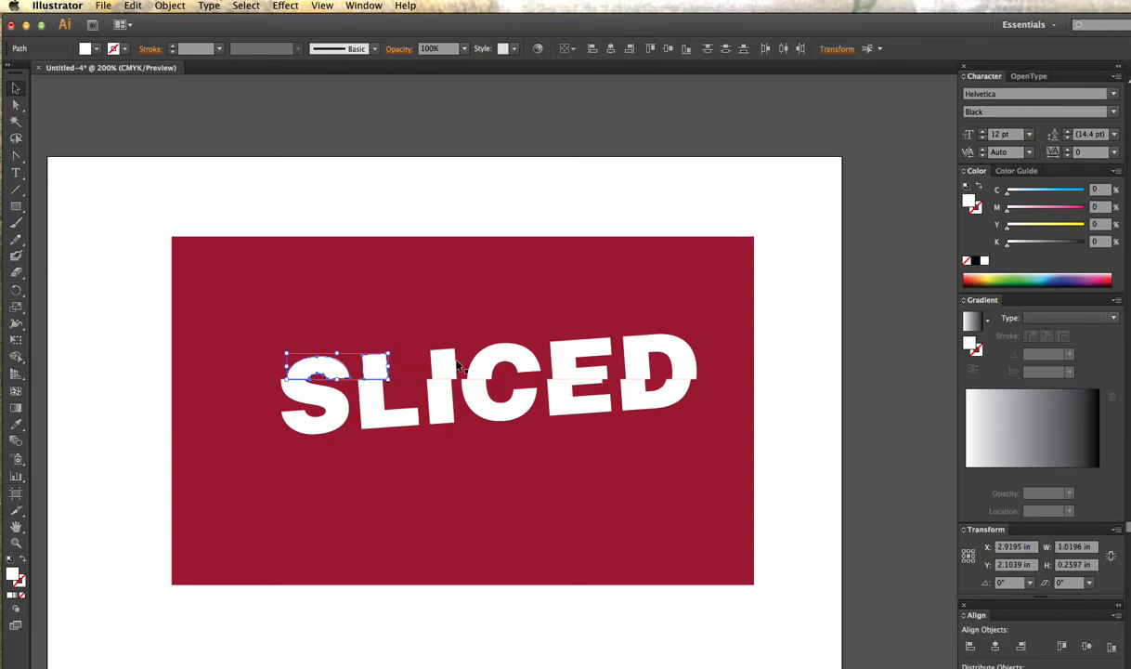
pyautogui.keyDown('shift'); pyautogui.click(437, 364); pyautogui.keyUp('shift')
pyautogui.keyDown('shift'); pyautogui.click(497, 345); pyautogui.keyUp('shift')
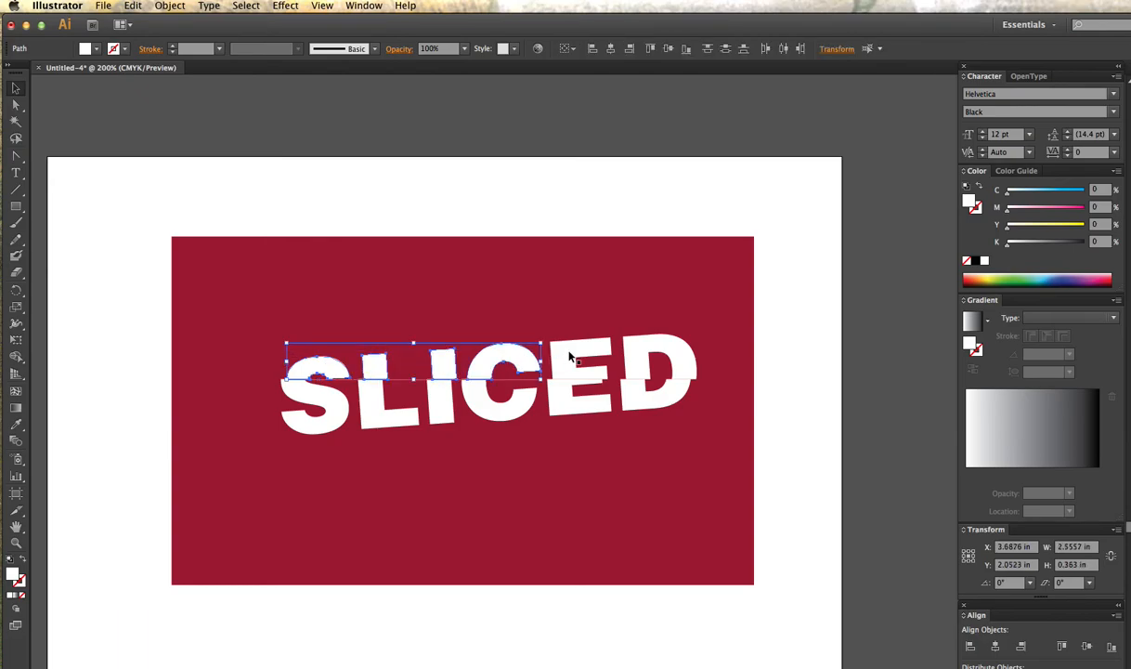
pyautogui.keyDown('shift'); pyautogui.click(584, 353); pyautogui.keyUp('shift')
pyautogui.keyDown('shift'); pyautogui.click(633, 355); pyautogui.keyUp('shift')
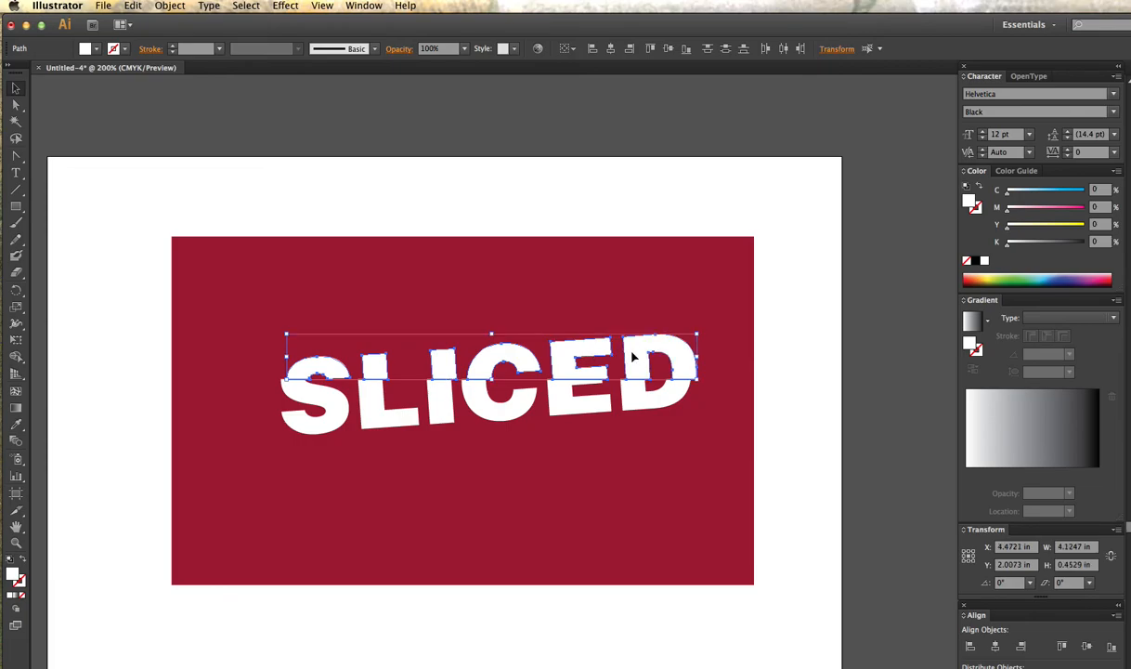
pyautogui.press('super+g')
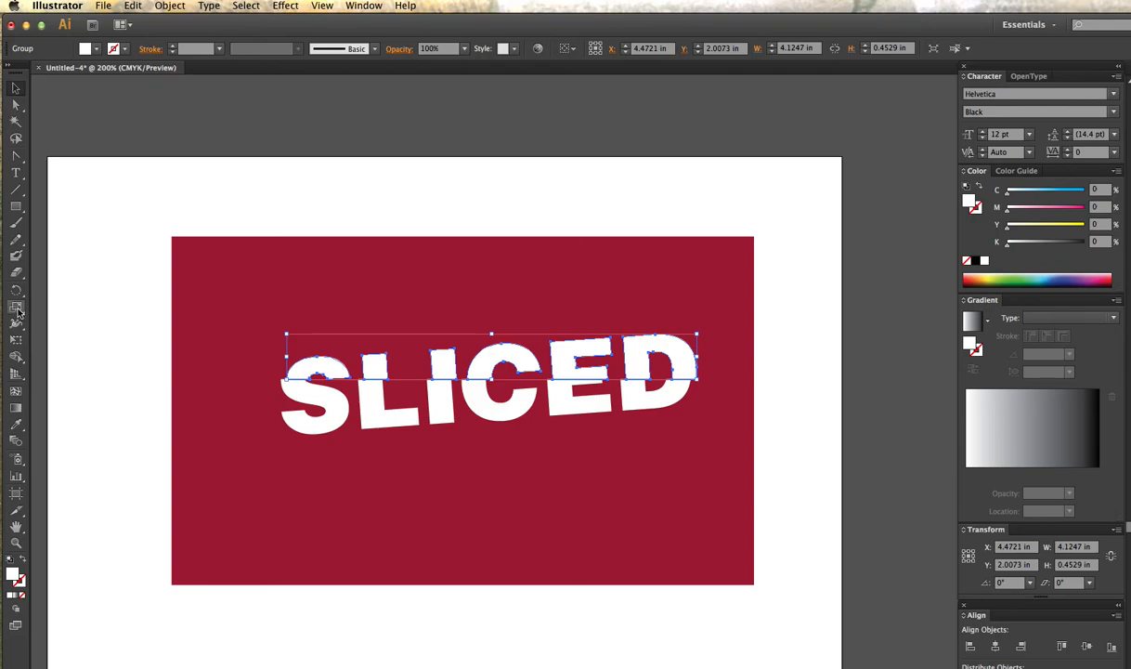
# Fill the group of upper letter halves with a white-to-black gradient, trying Radial before settling on the Linear type.
pyautogui.click(16, 409)
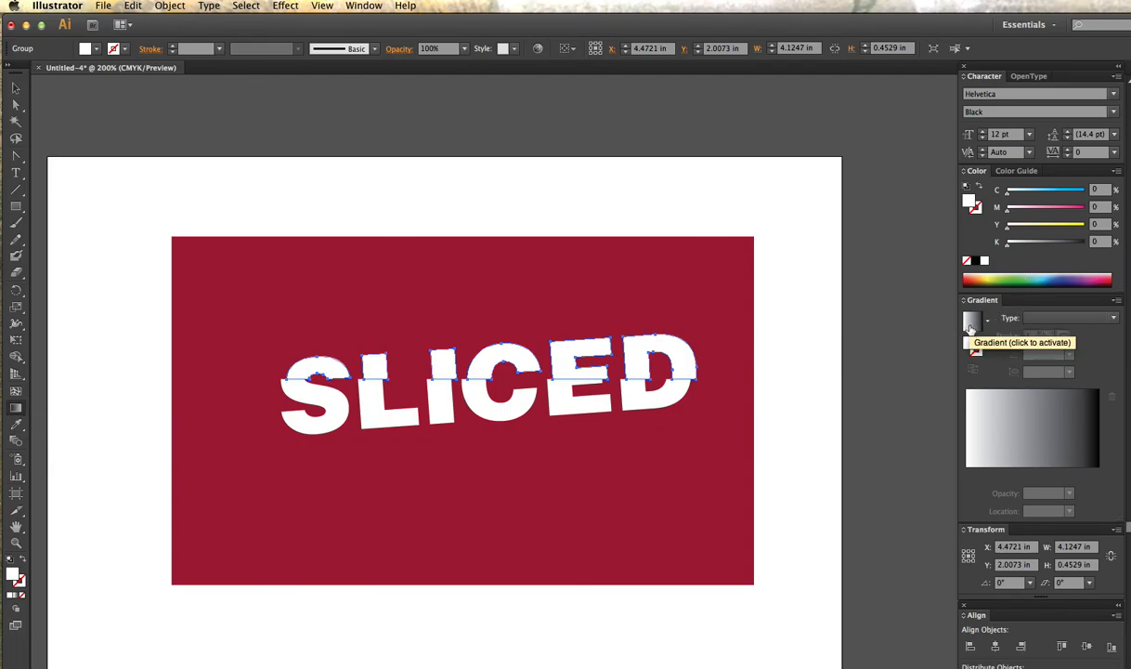
pyautogui.click(971, 327)
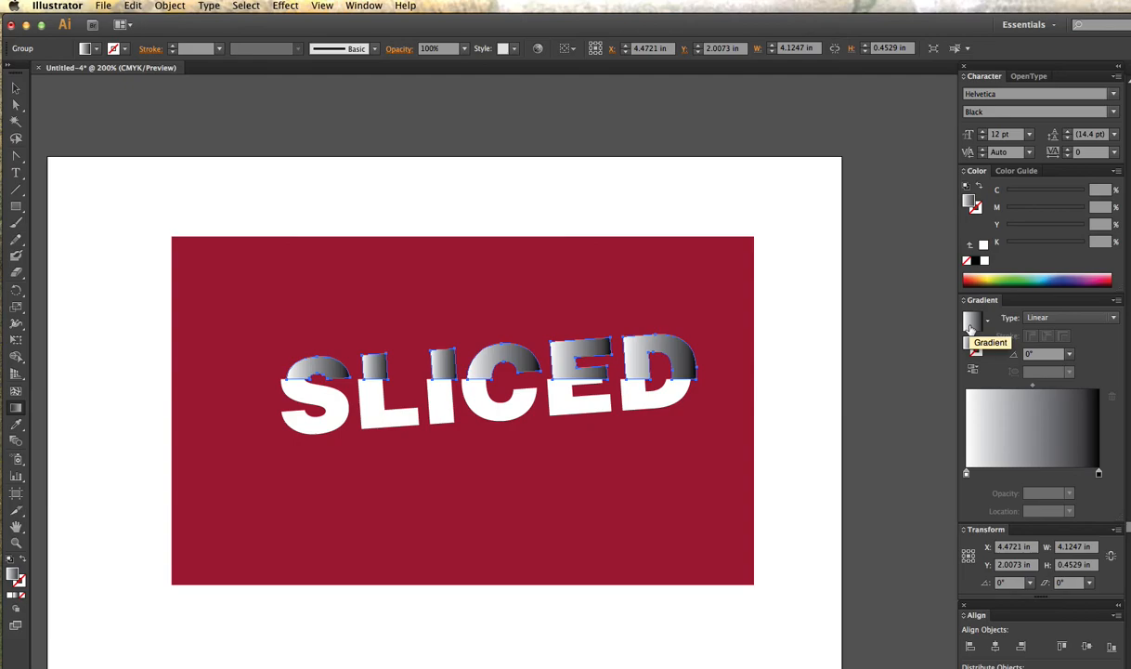
pyautogui.click(1092, 322)
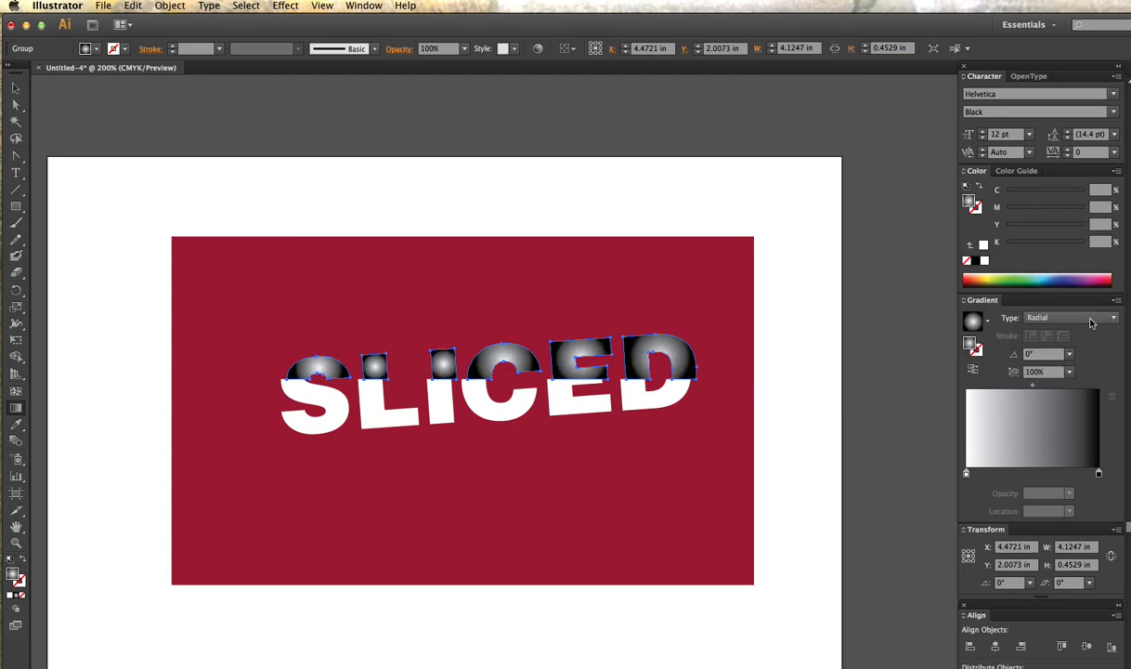
pyautogui.click(1087, 320)
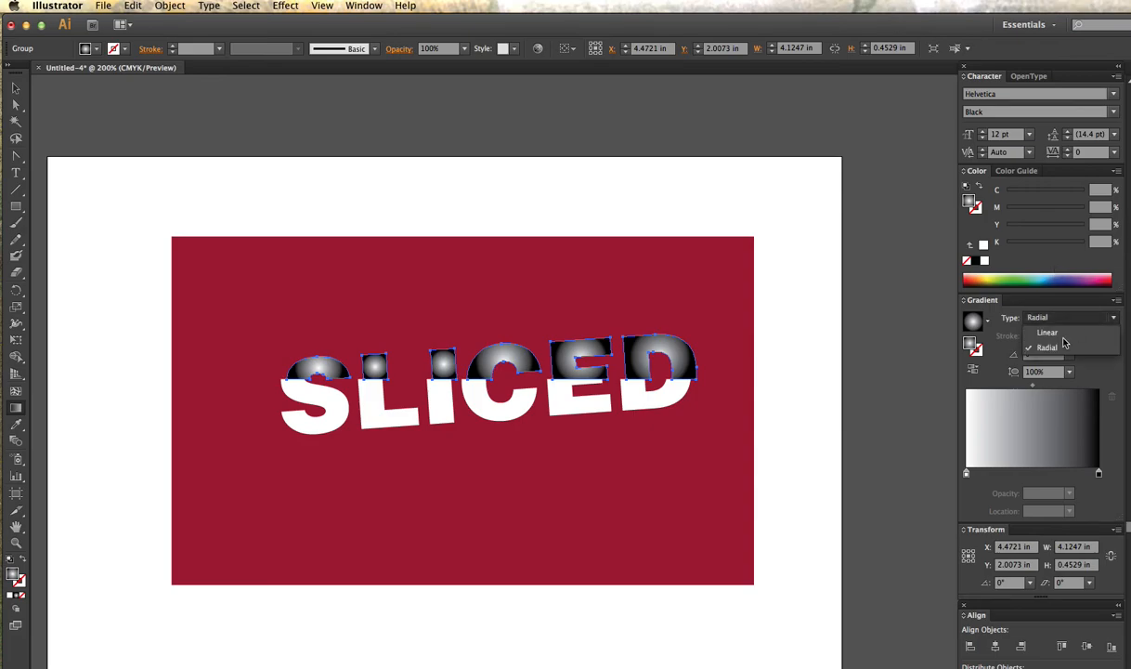
pyautogui.click(1048, 332)
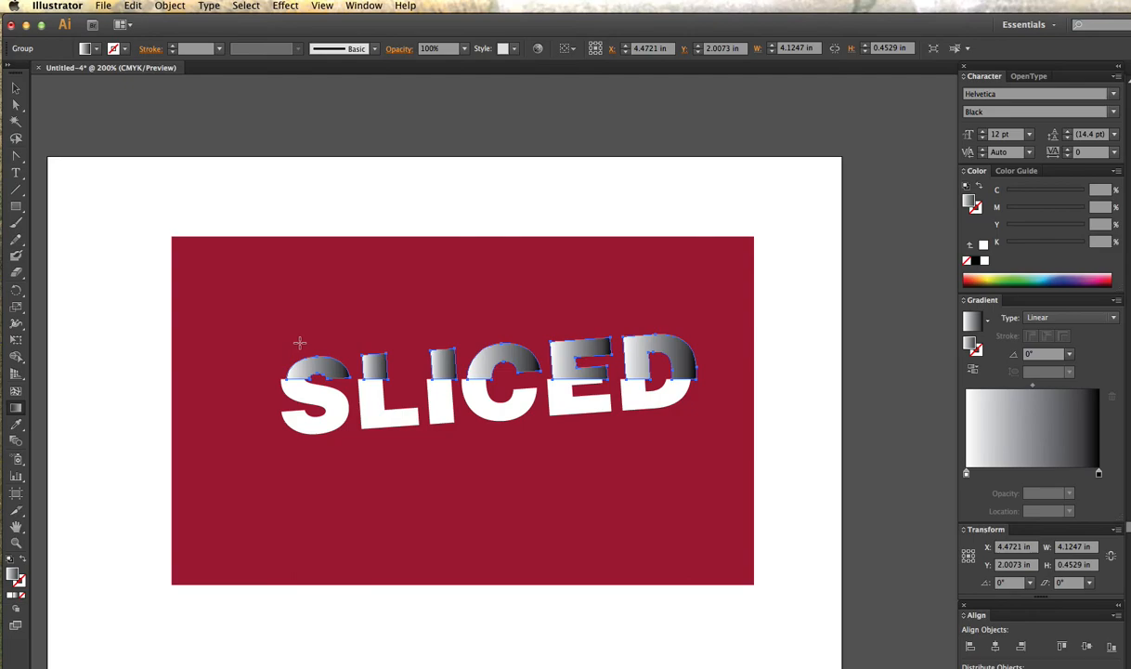
# Try several lengths, positions and directions for the gradient across the upper letter halves with the Gradient tool.
pyautogui.click(16, 409)
pyautogui.moveTo(470, 347); pyautogui.dragTo(472, 432)
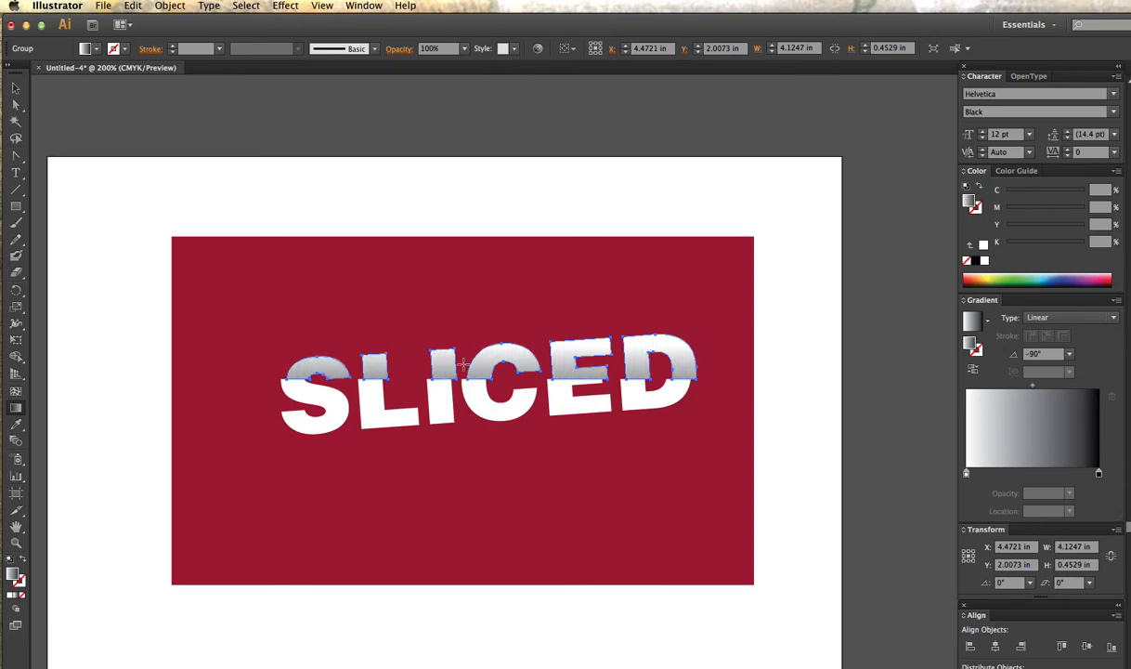
pyautogui.moveTo(480, 365); pyautogui.dragTo(483, 416)
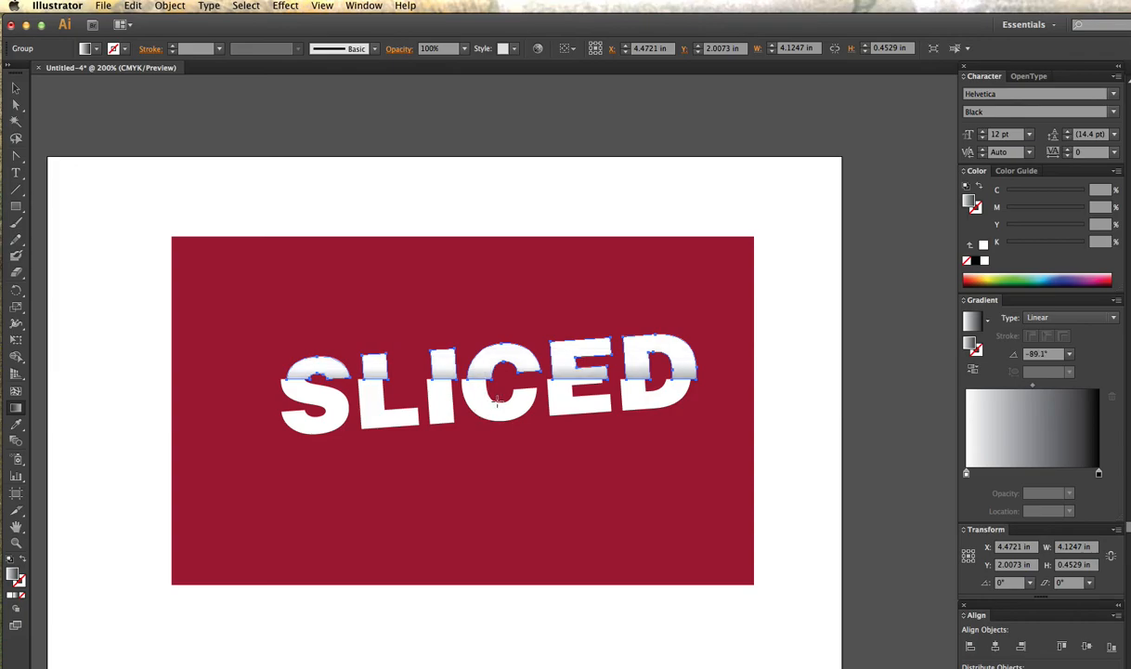
pyautogui.moveTo(441, 282); pyautogui.dragTo(442, 446)
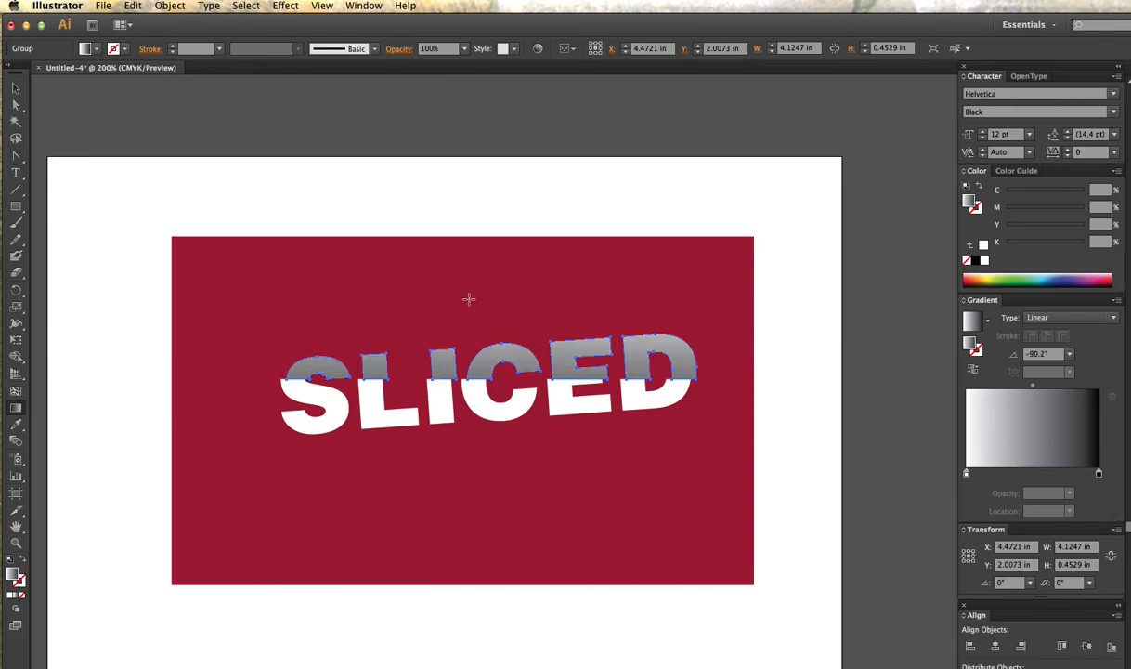
pyautogui.moveTo(442, 366); pyautogui.dragTo(444, 429)
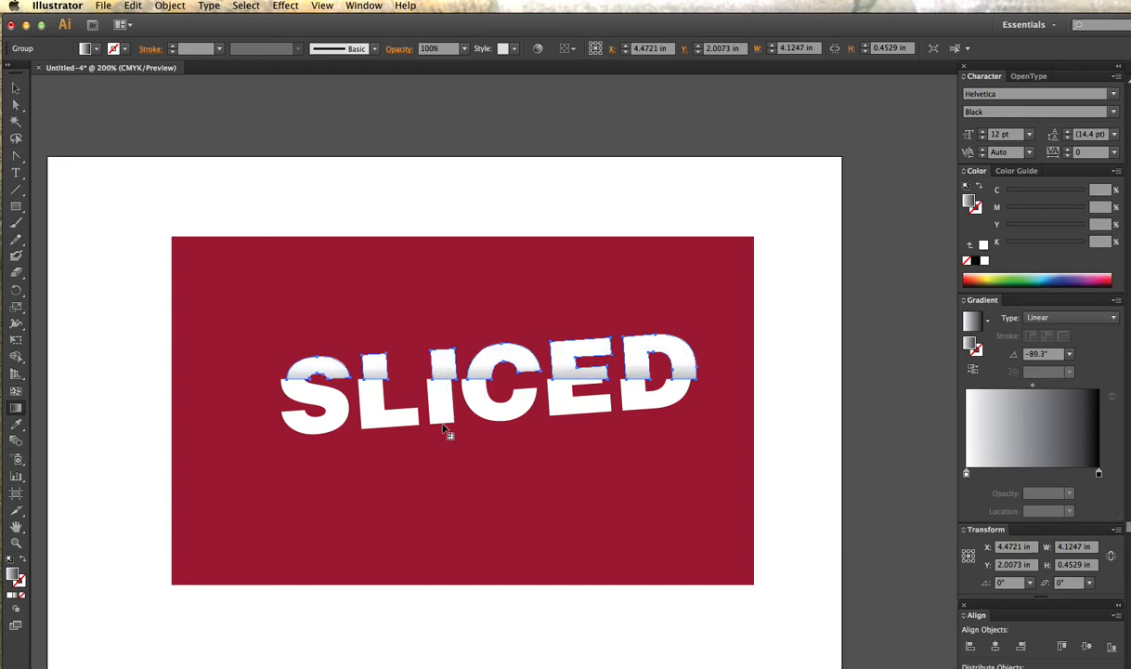
pyautogui.moveTo(449, 362); pyautogui.dragTo(449, 394)
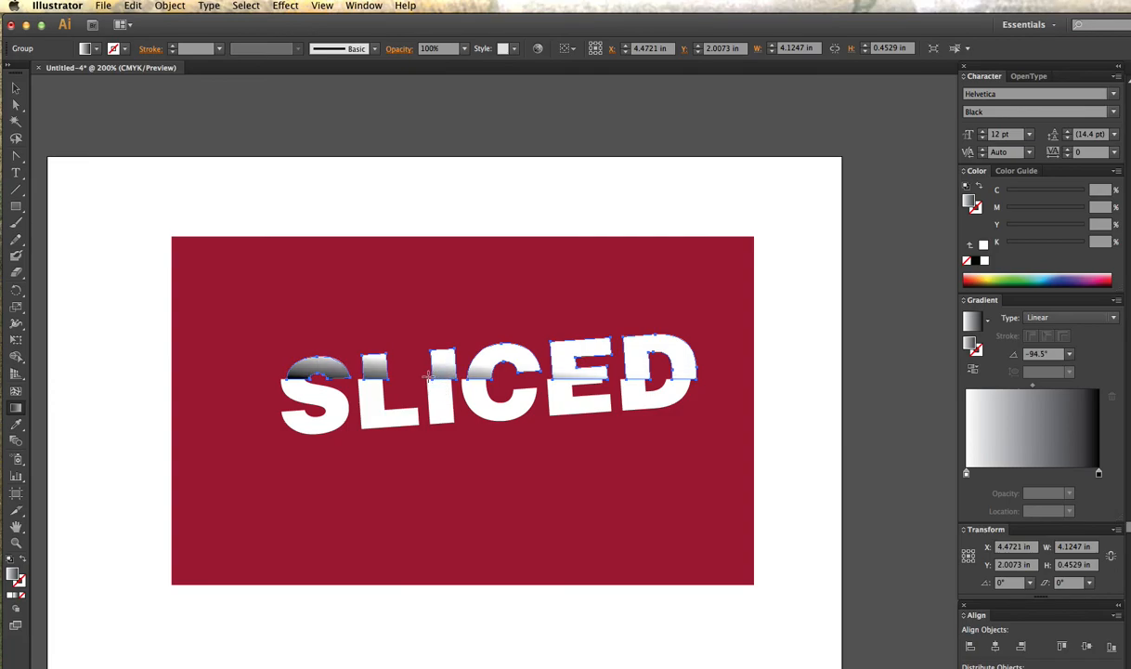
pyautogui.moveTo(445, 395); pyautogui.dragTo(442, 391)
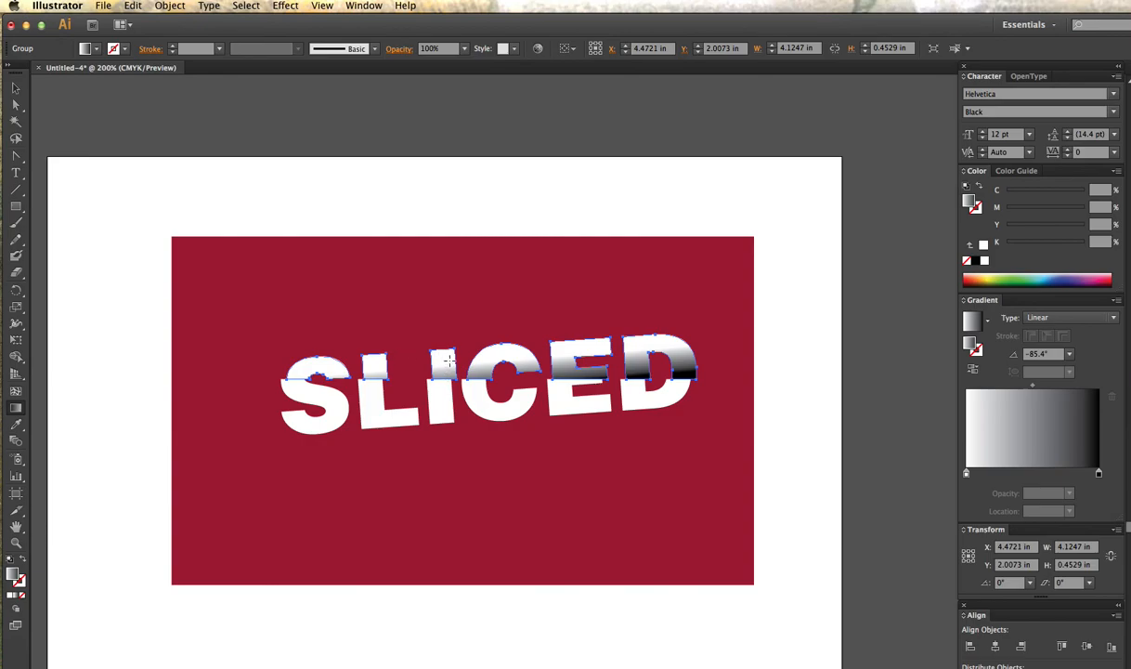
pyautogui.moveTo(434, 383); pyautogui.dragTo(426, 393)
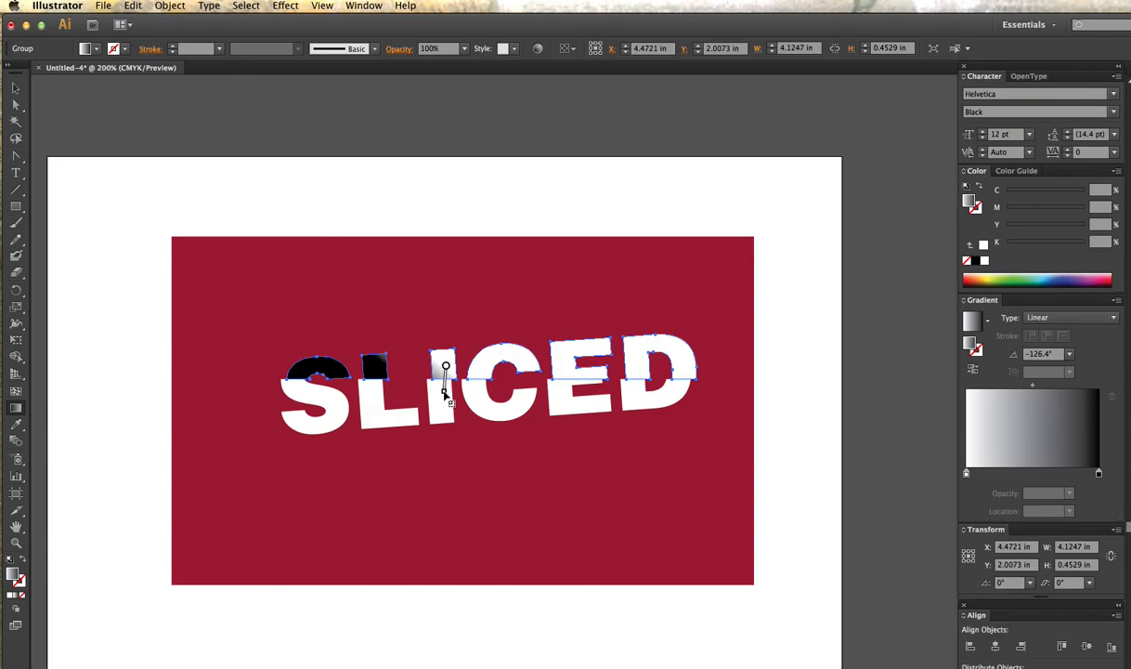
# Redraw the linear gradient straight down at -90° across the upper letter halves, running from white at their tops to dark at the slice.
pyautogui.moveTo(431, 353); pyautogui.dragTo(430, 391)
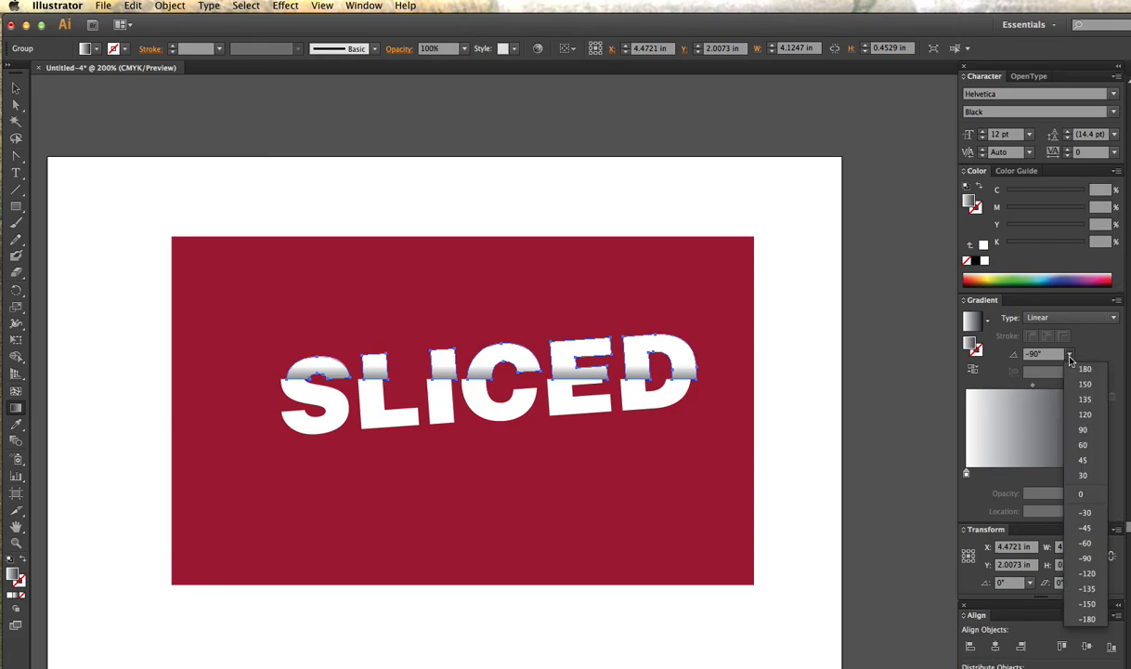
pyautogui.click(1070, 358)
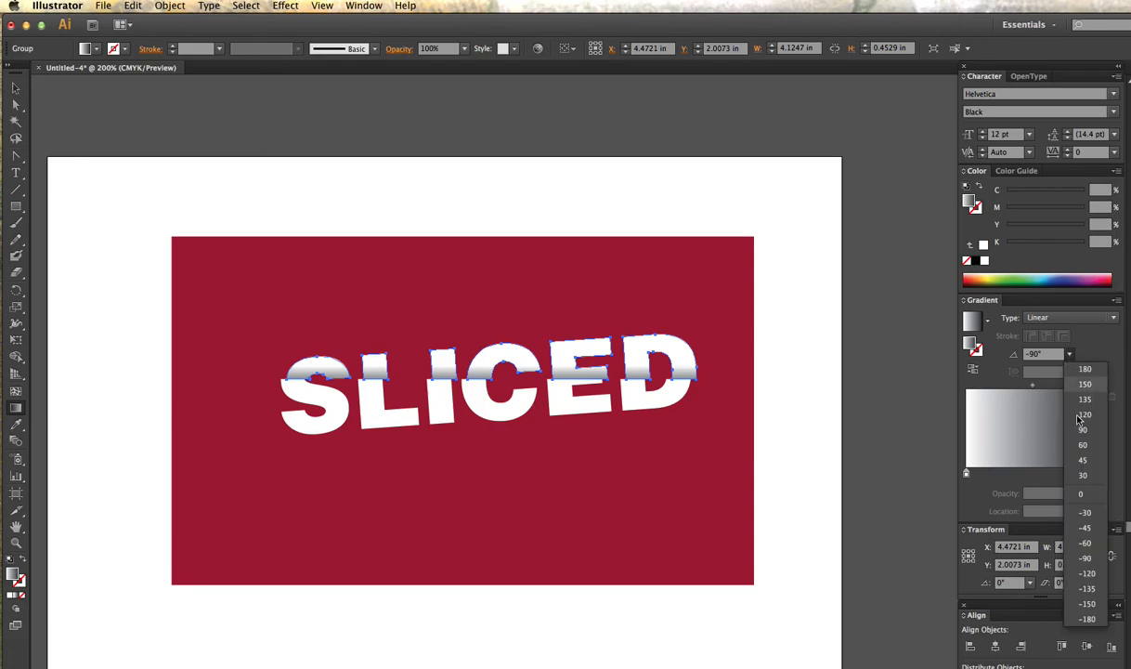
pyautogui.click(1104, 546)
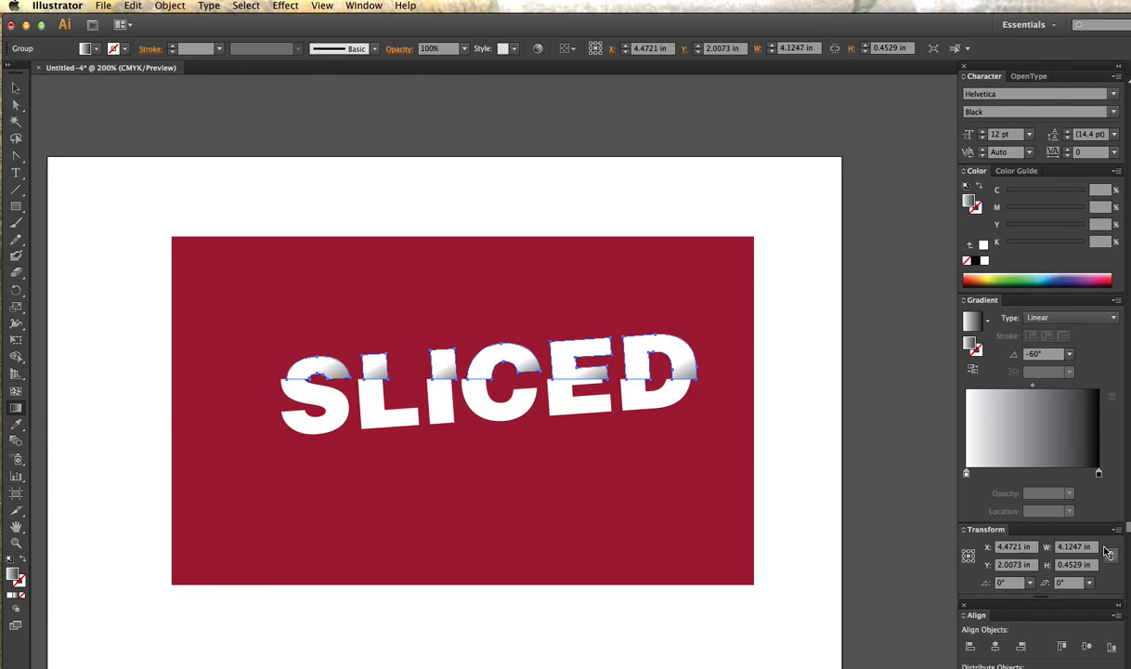
pyautogui.press('super+z')
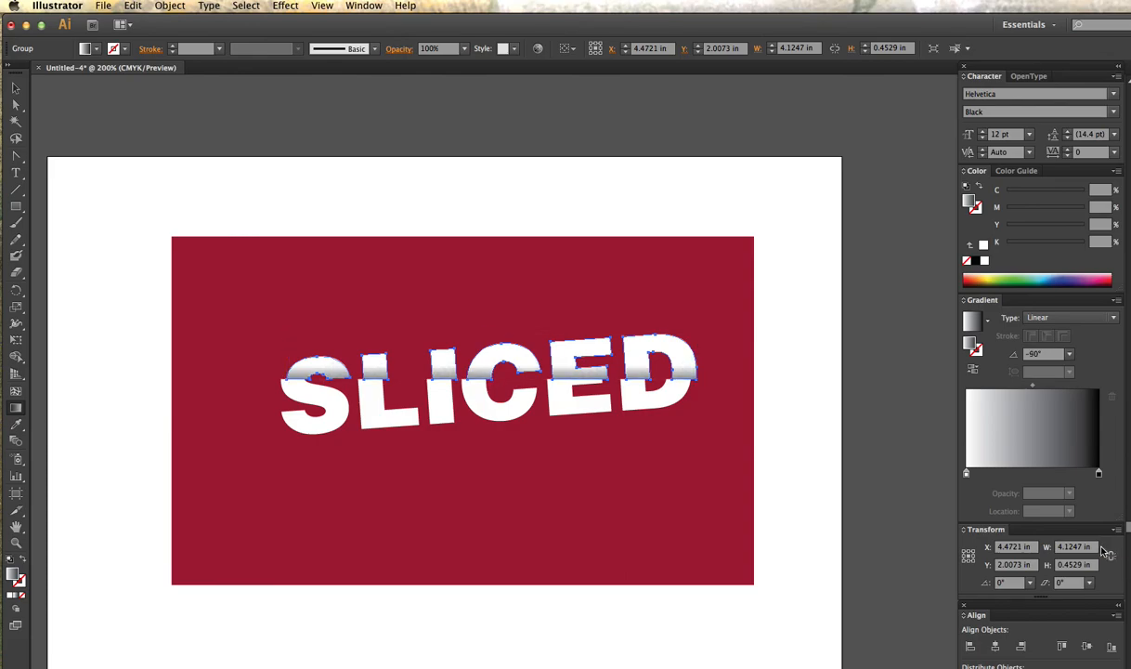
# Set the gradient angle of the upper letter halves to -95° and deselect the artwork.
pyautogui.click(1067, 356)
pyautogui.click(1070, 355)
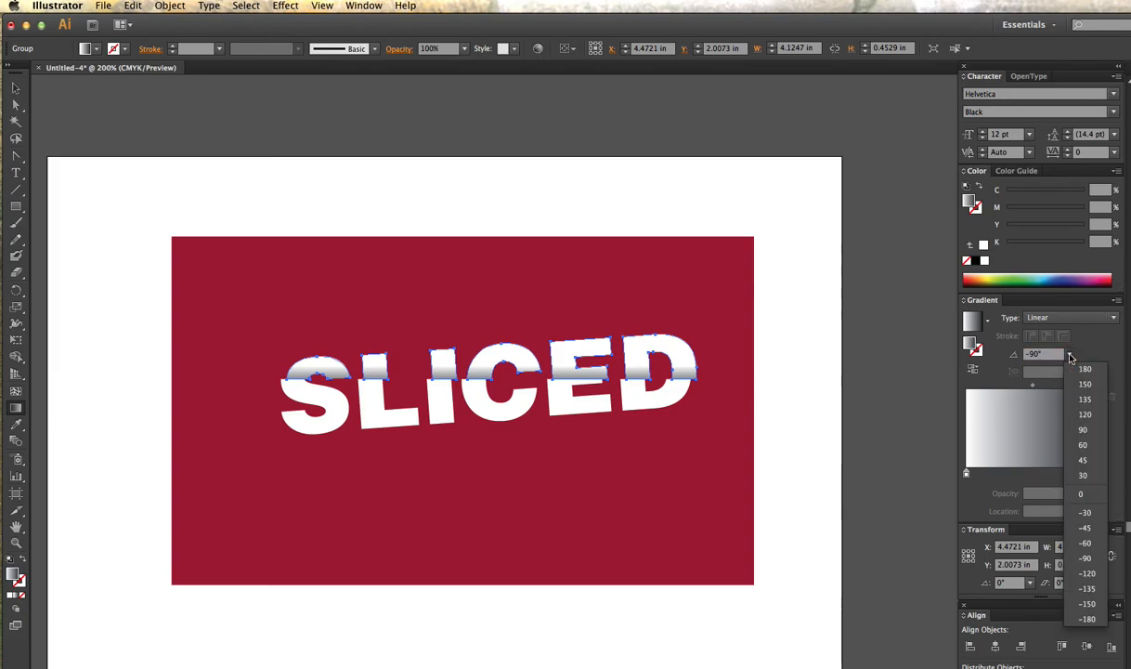
pyautogui.click(1053, 358)
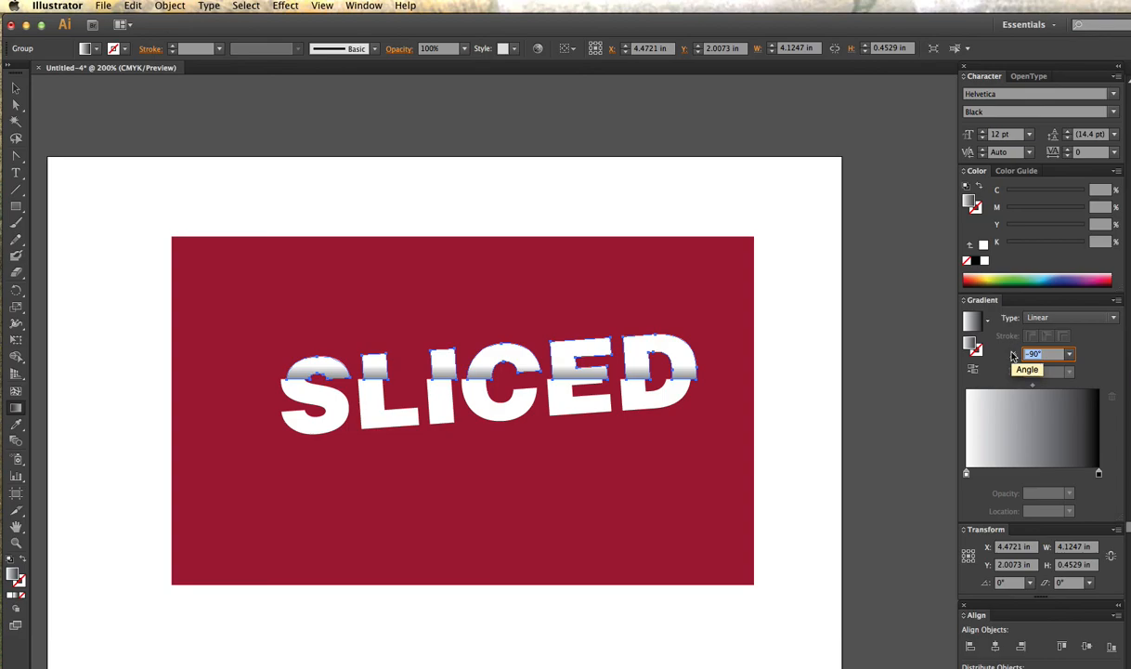
pyautogui.click(1049, 358)
pyautogui.press('BackSpace')
pyautogui.write('5')
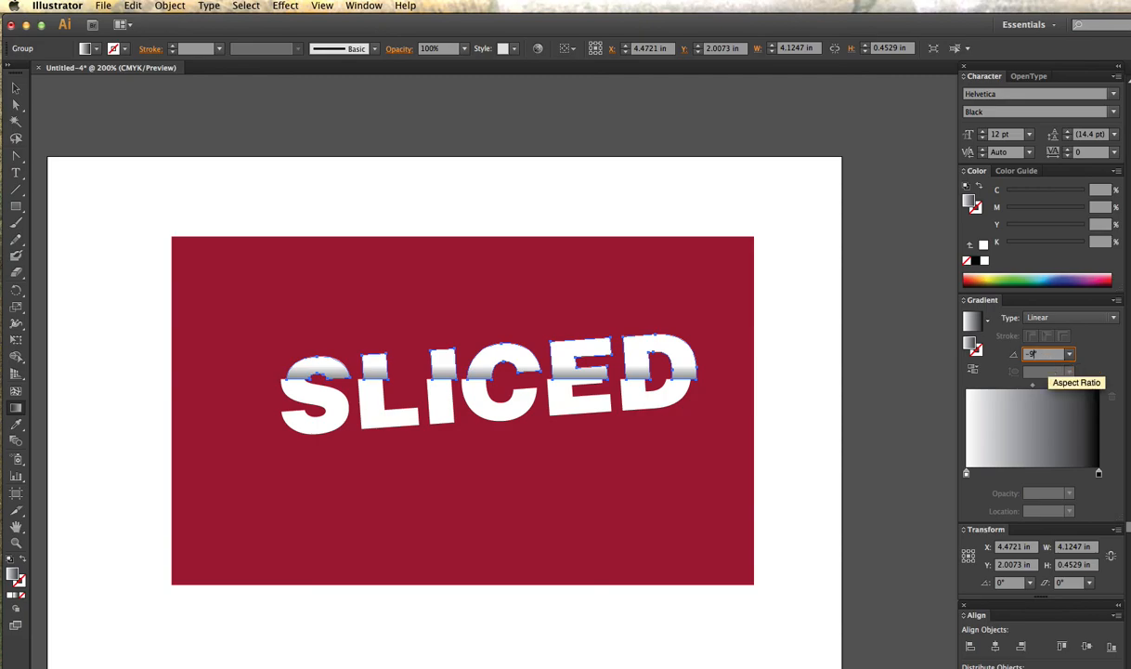
pyautogui.press('Return')
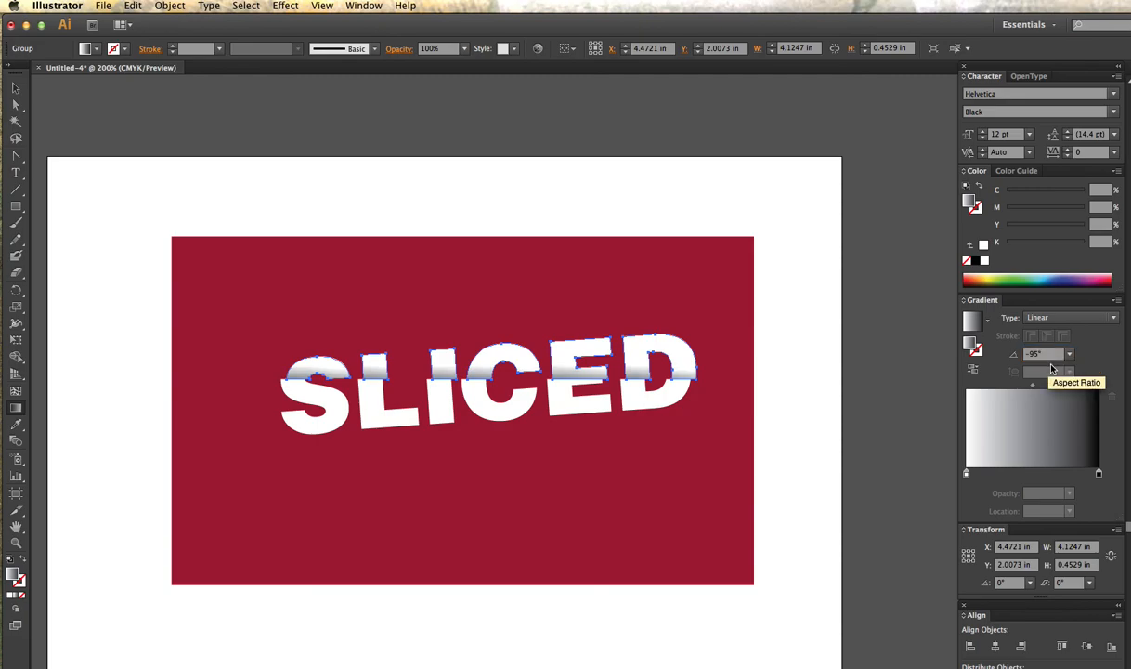
pyautogui.click(15, 88)
pyautogui.click(330, 218)
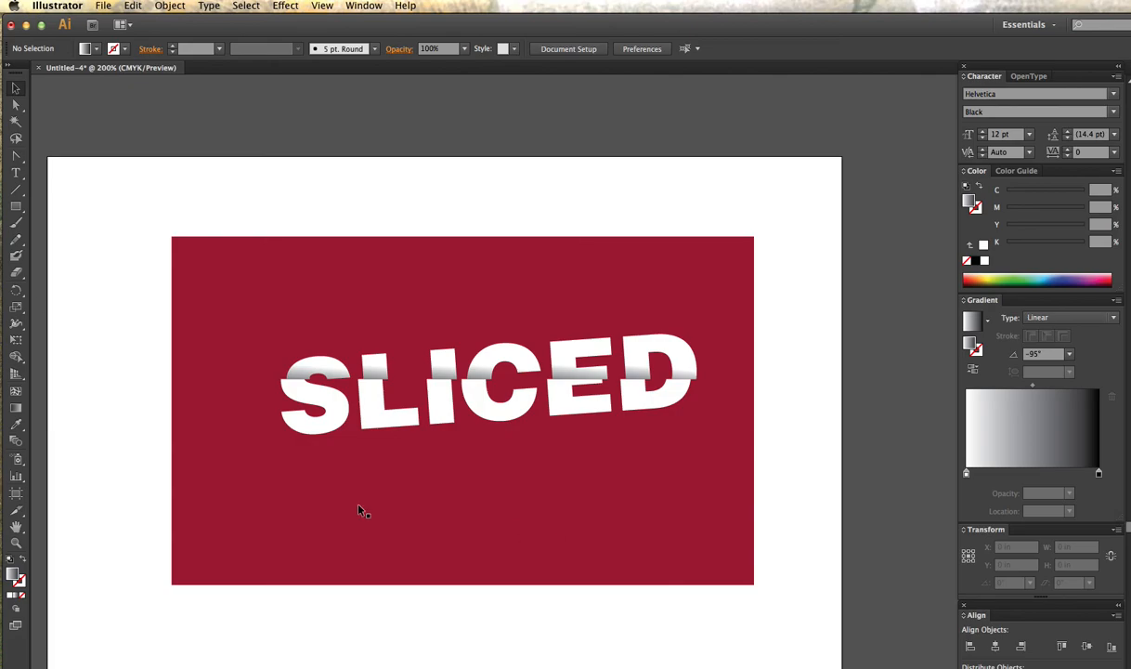
# Save the document in the Typography folder as an Illustrator CS6 file, named with the author's surname followed by "logo".
pyautogui.click(104, 5)
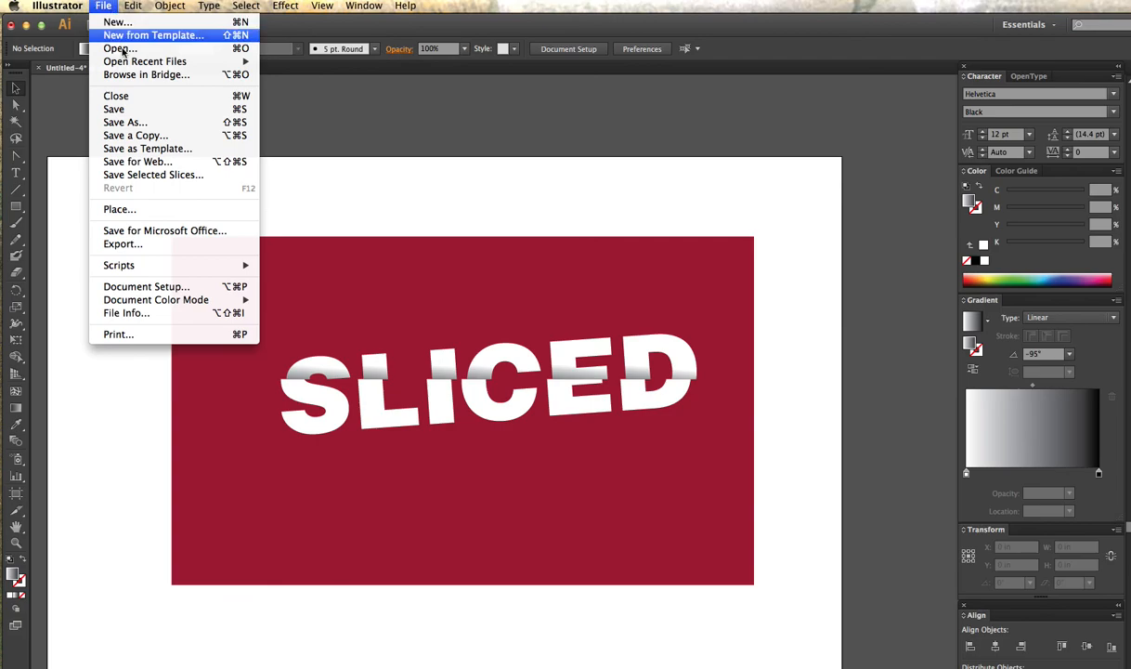
pyautogui.click(127, 110)
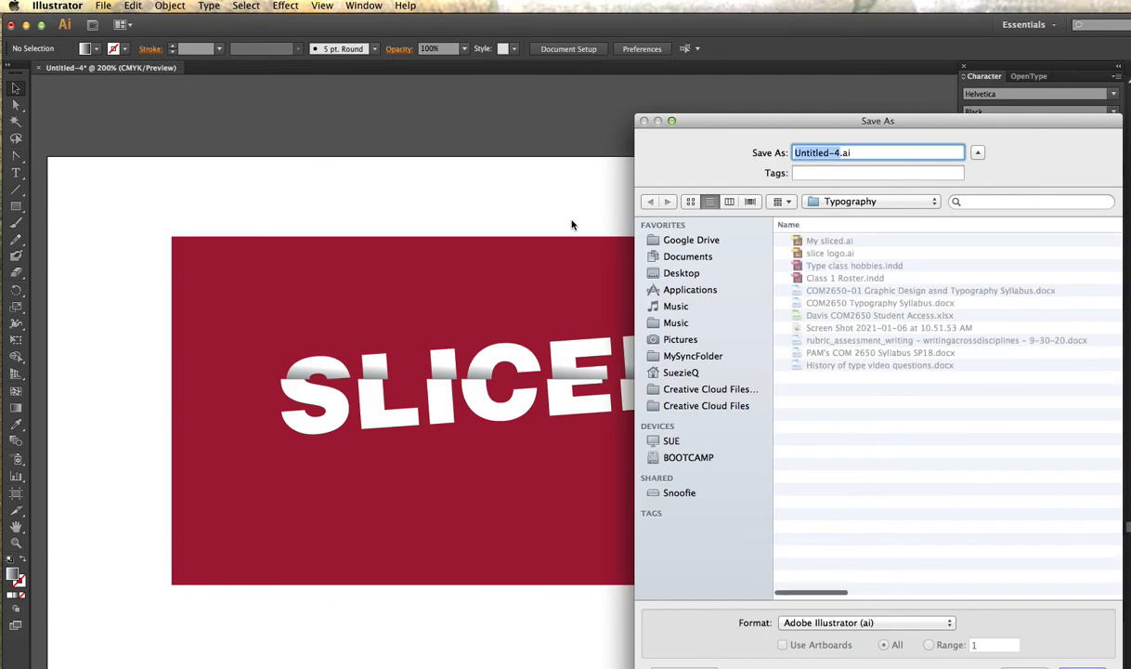
pyautogui.write('Davis')
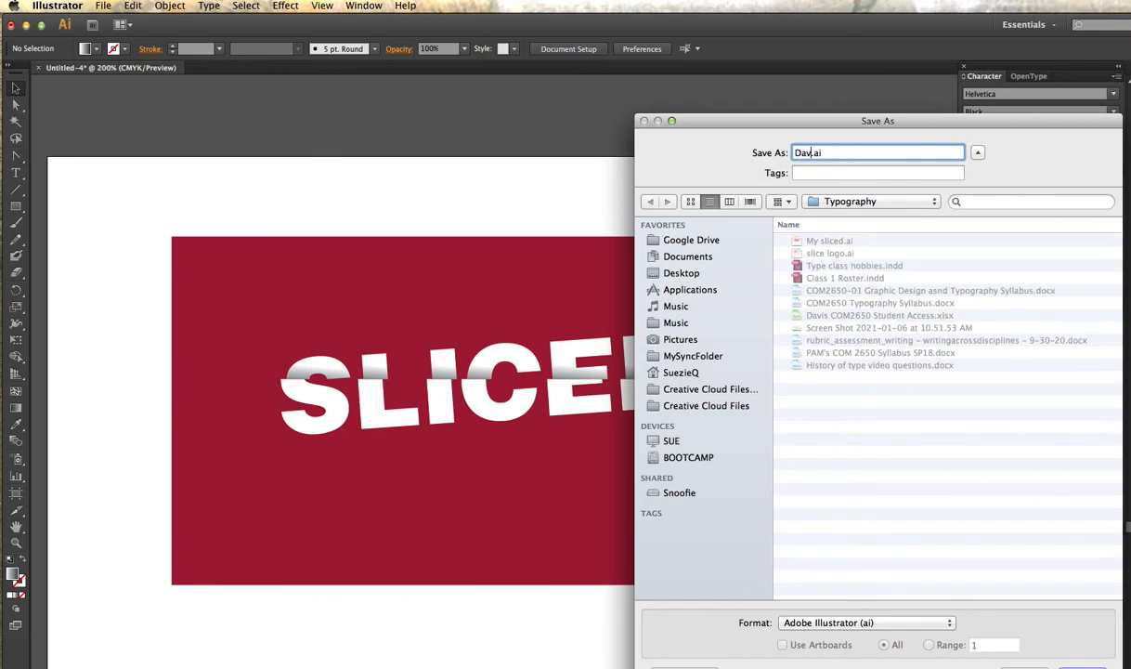
pyautogui.write('logo')
pyautogui.press('Return')
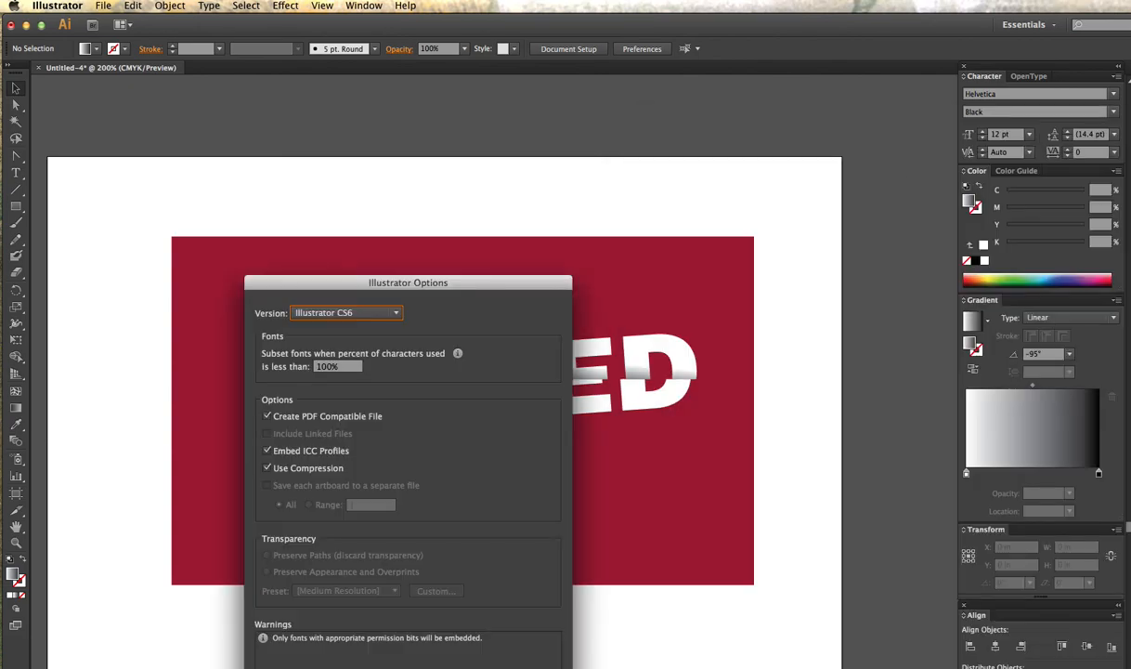
pyautogui.click(530, 668)
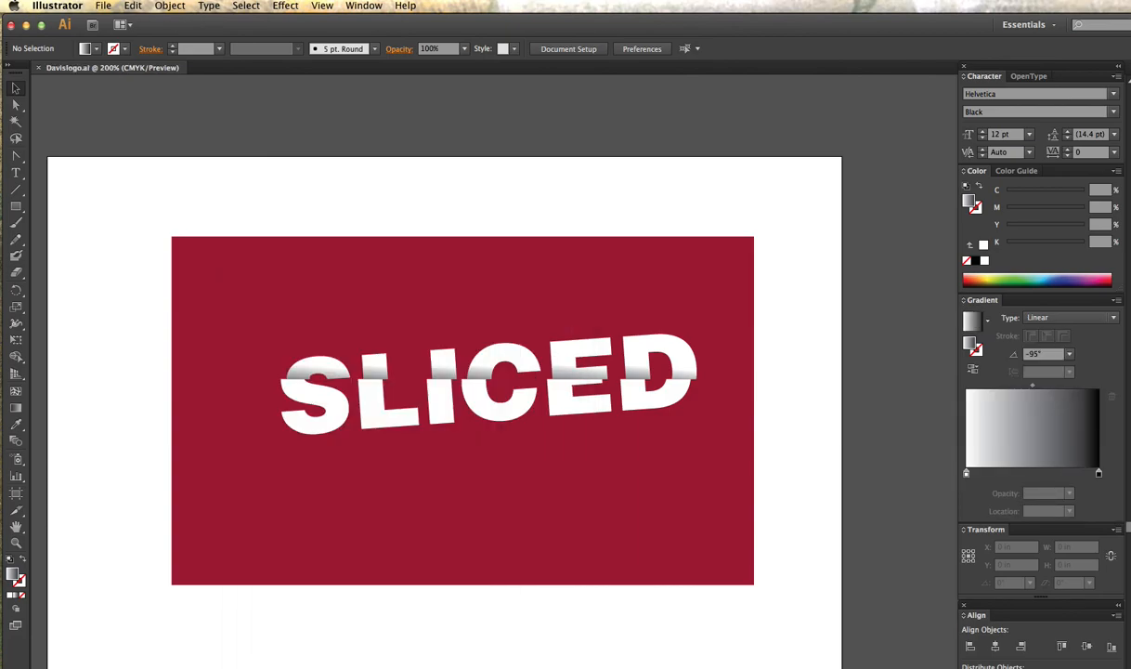
pyautogui.press('super+Tab')
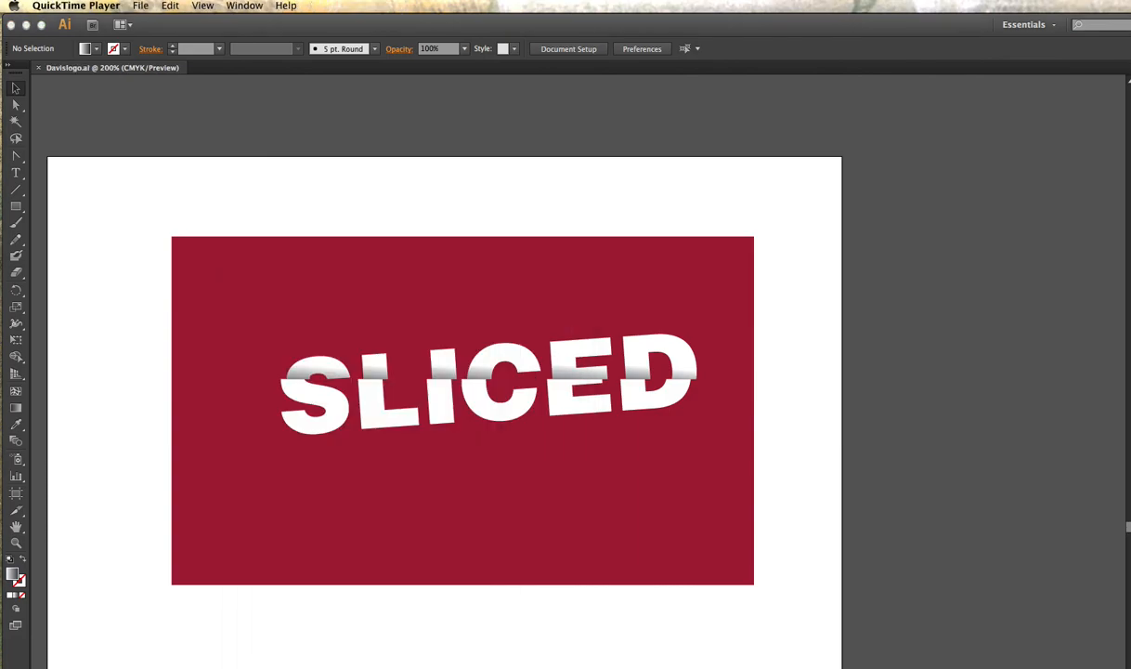